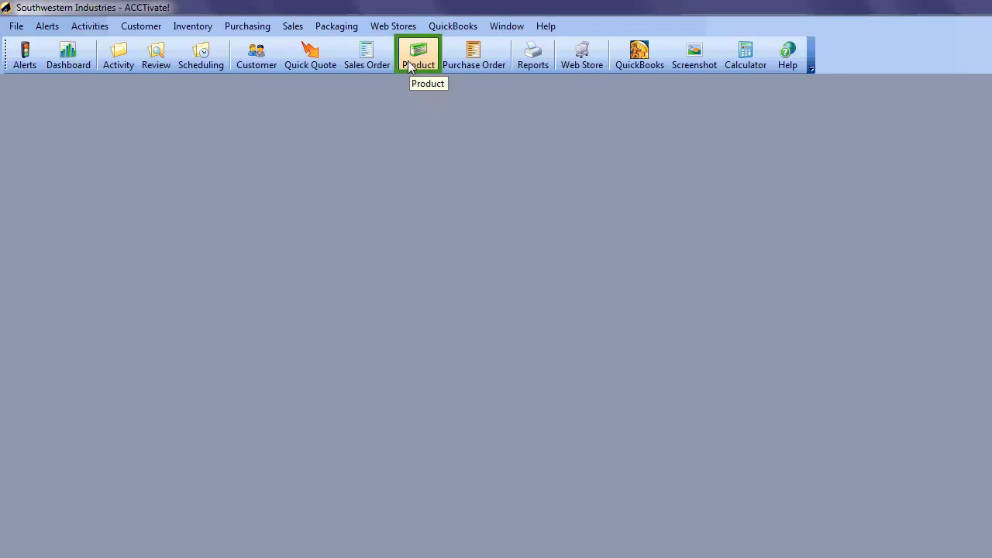
Open the Product Information window and reposition it higher in the workspace.
{"action": "left_click", "coordinate": [211, 31]}
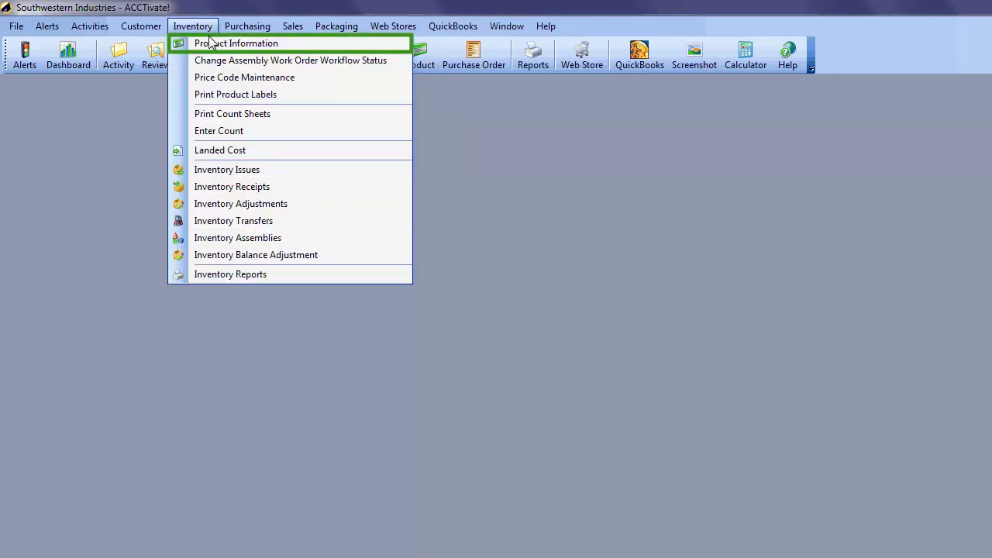
{"action": "left_click", "coordinate": [213, 44]}
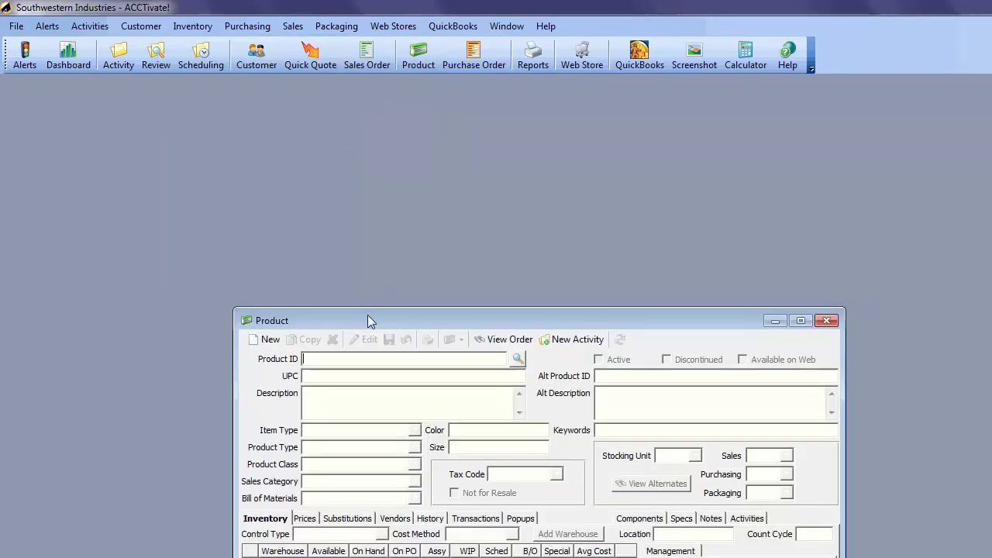
{"action": "left_click_drag", "start_coordinate": [368, 318], "coordinate": [241, 132]}
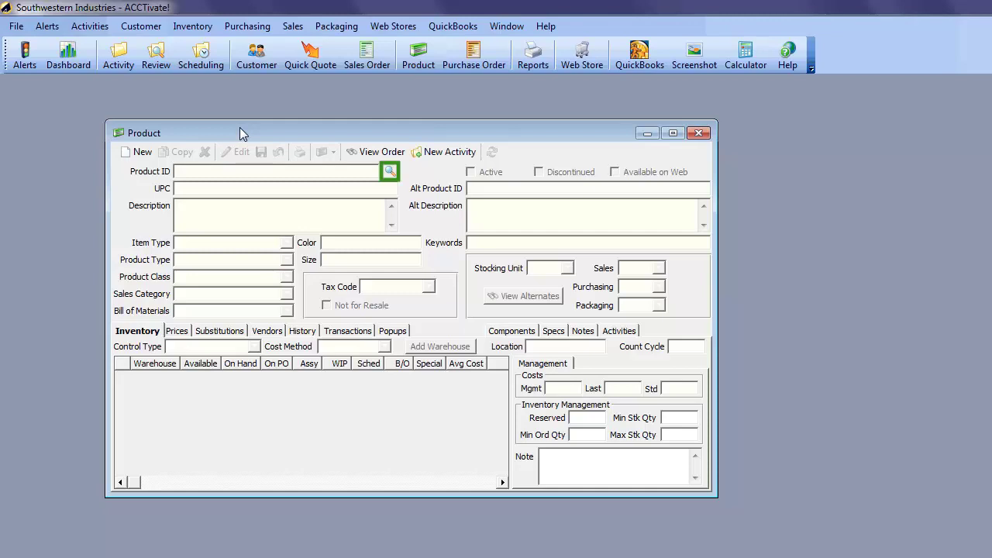
Look up existing products whose Product ID begins with "b".
{"action": "left_click", "coordinate": [390, 172]}
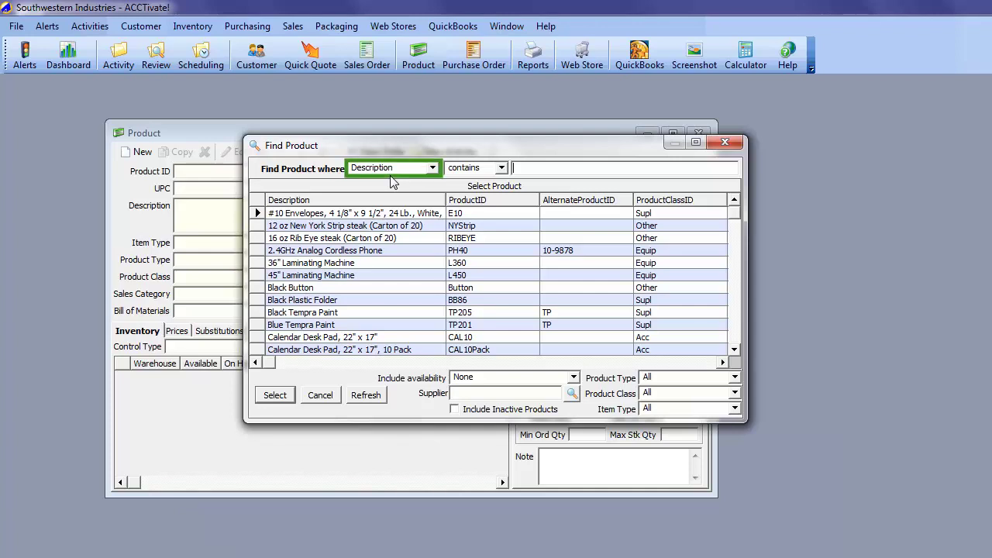
{"action": "left_click", "coordinate": [432, 168]}
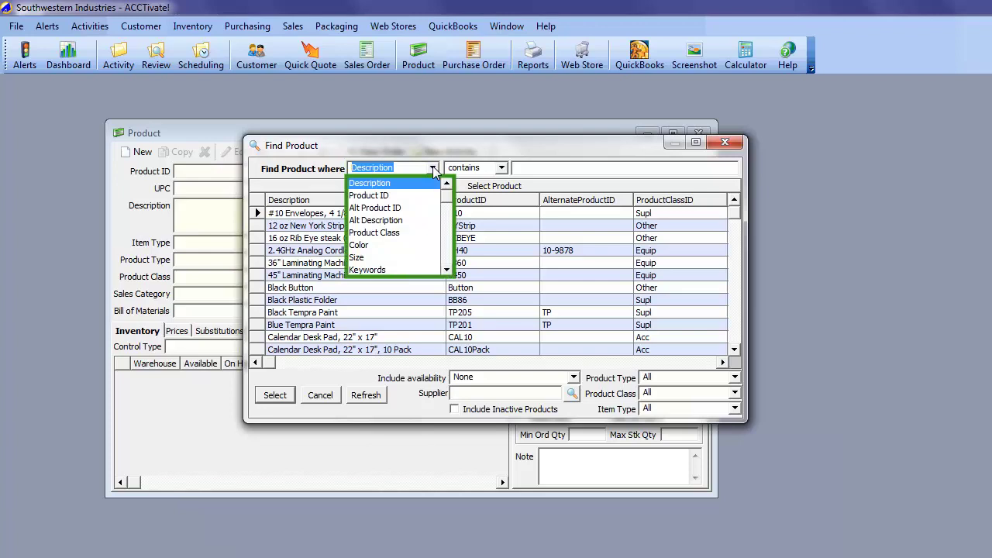
{"action": "left_click", "coordinate": [400, 196]}
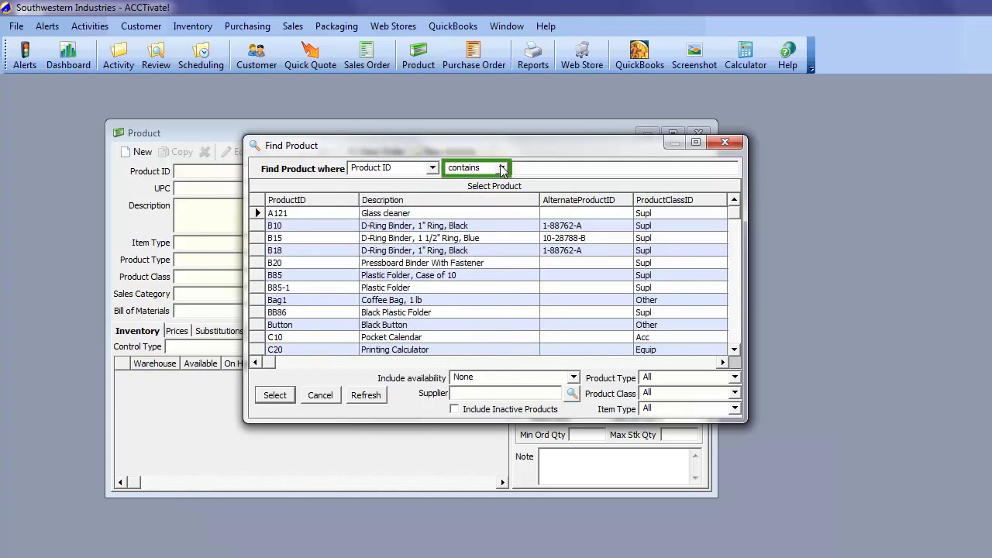
{"action": "left_click", "coordinate": [502, 169]}
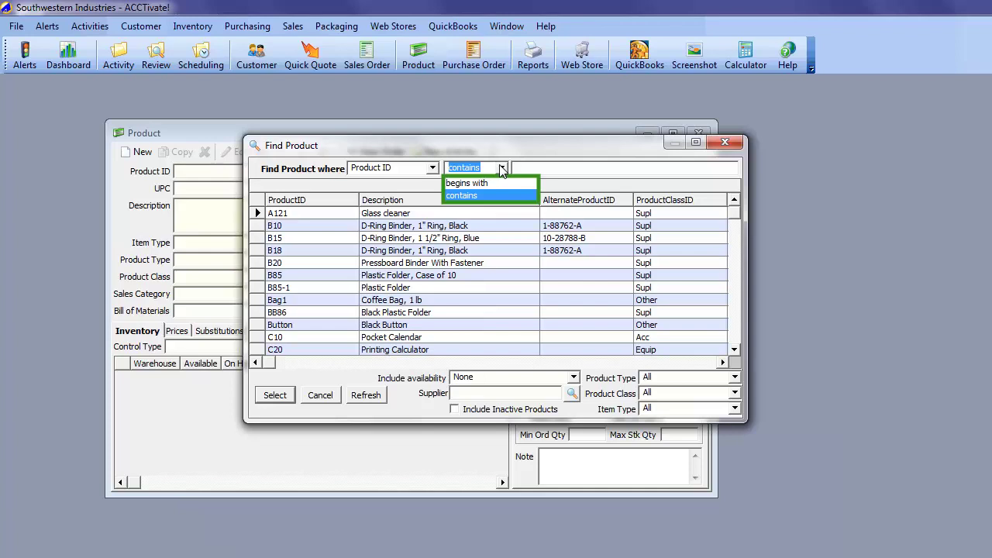
{"action": "left_click", "coordinate": [496, 183]}
{"action": "left_click", "coordinate": [540, 171]}
{"action": "type", "text": "b"}
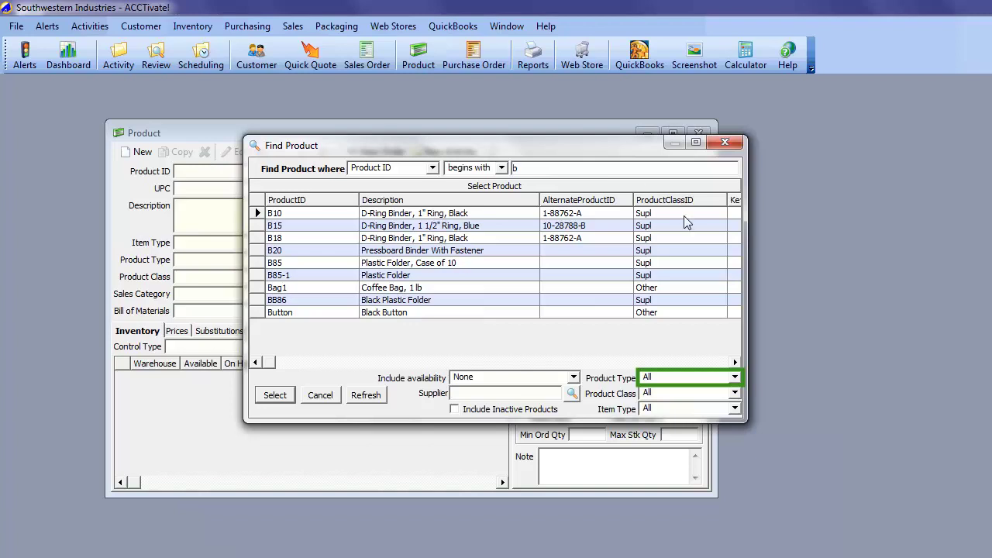
Examine the product type, product class, item type and availability filter choices, and leave the product lookup without selecting anything.
{"action": "left_click", "coordinate": [735, 378]}
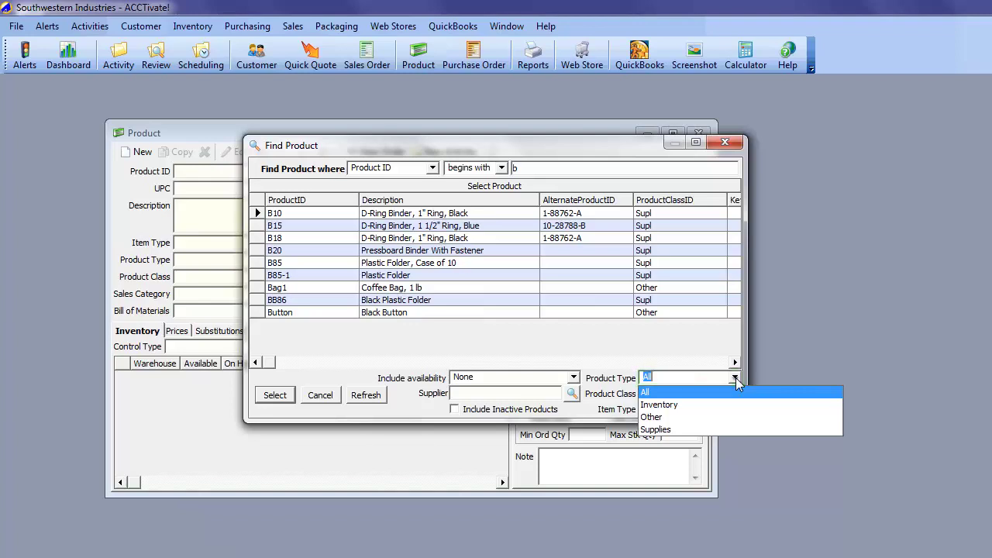
{"action": "left_click", "coordinate": [736, 379]}
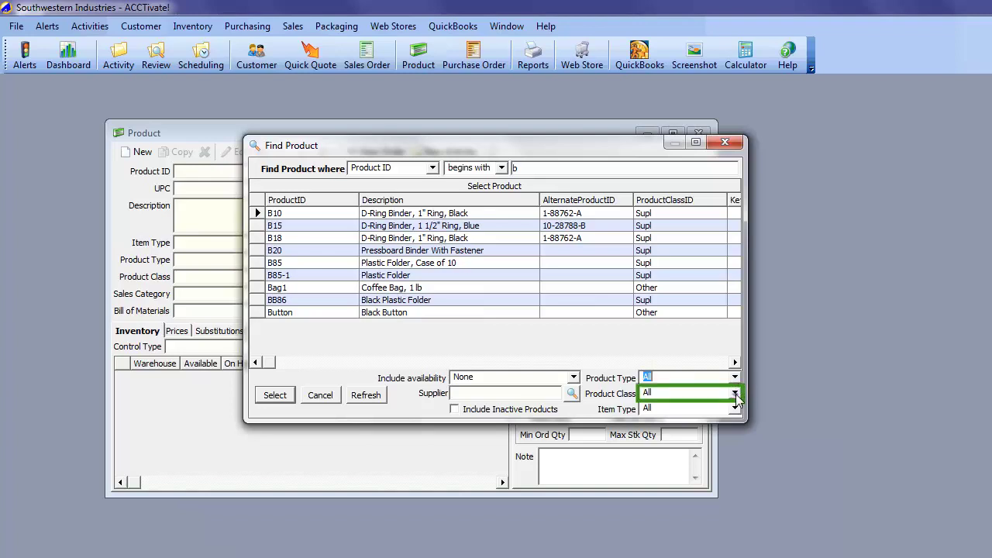
{"action": "left_click", "coordinate": [736, 394]}
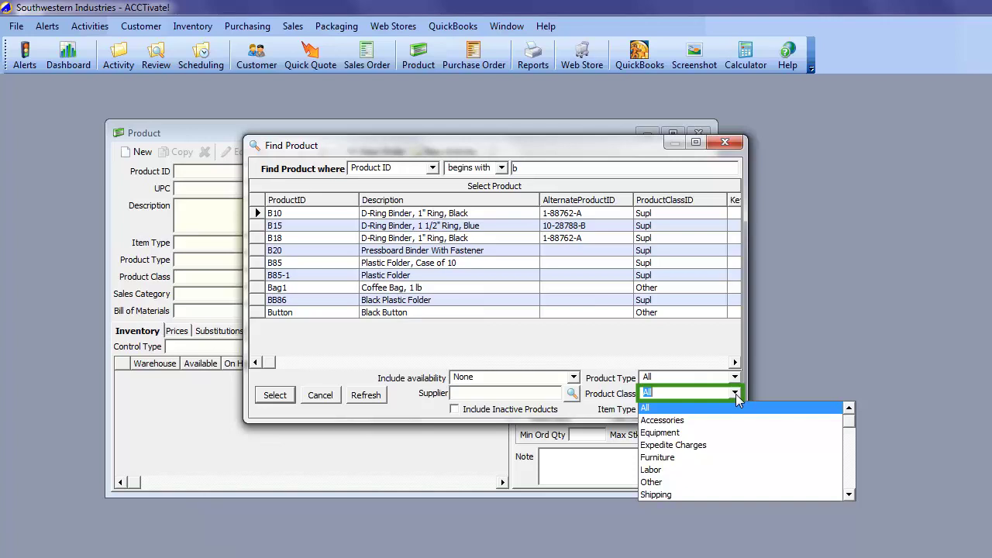
{"action": "left_click", "coordinate": [736, 395]}
{"action": "left_click", "coordinate": [736, 402]}
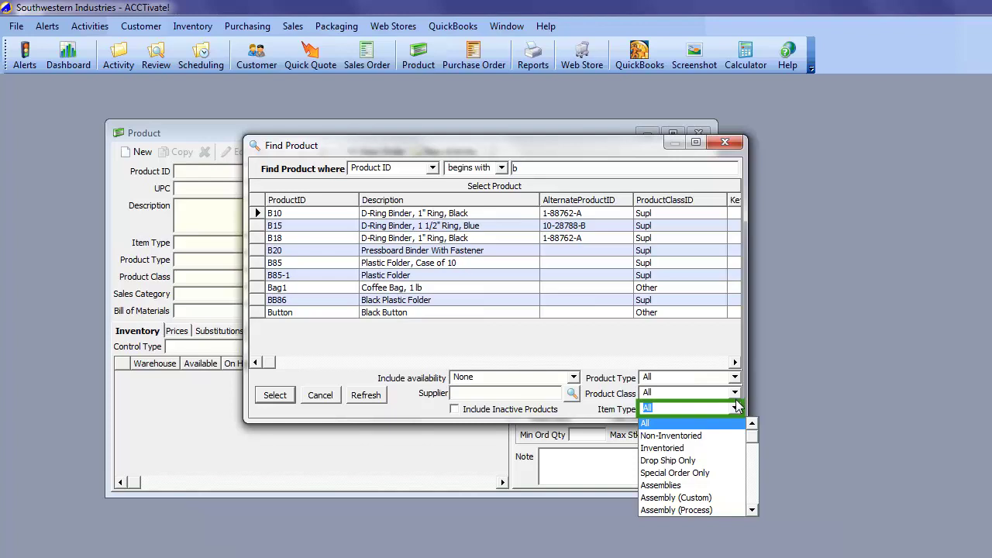
{"action": "left_click", "coordinate": [737, 410]}
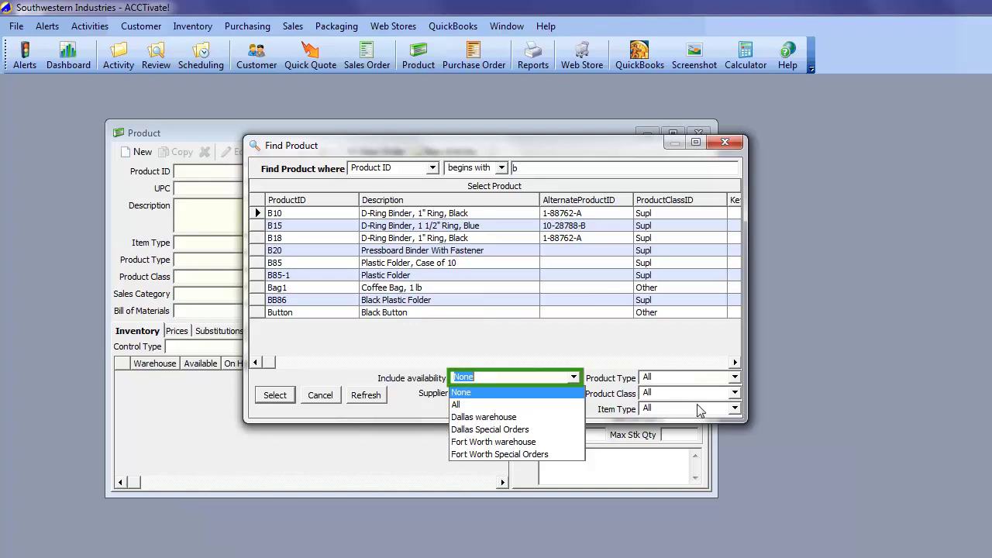
{"action": "left_click", "coordinate": [574, 377]}
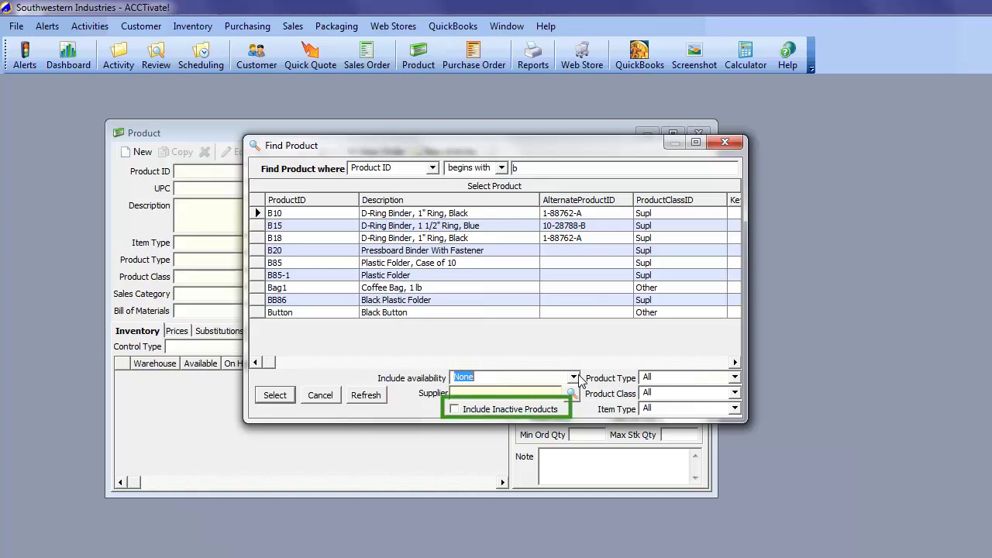
{"action": "left_click", "coordinate": [321, 395]}
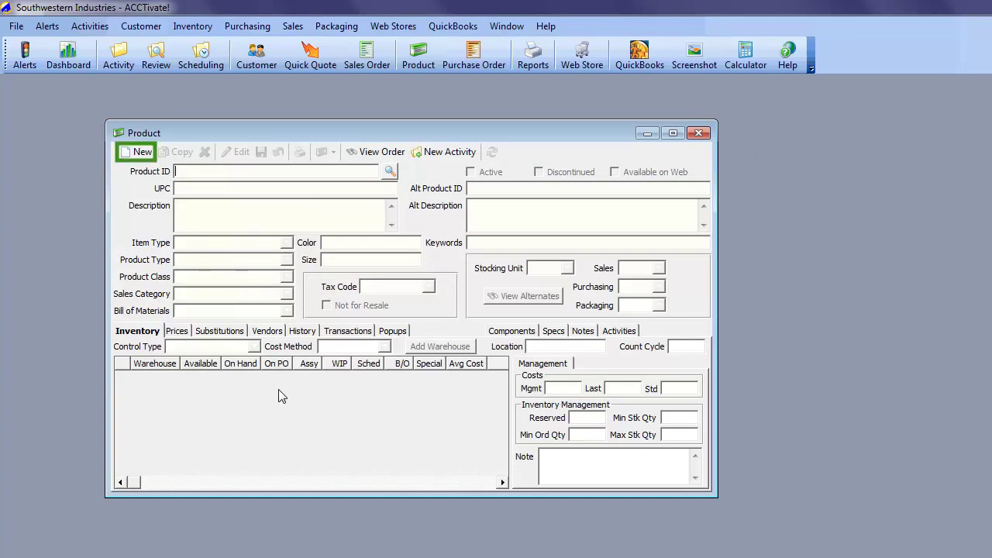
Create a new product with ID Printer, description Laser Printer and item type Inventoried.
{"action": "left_click", "coordinate": [137, 152]}
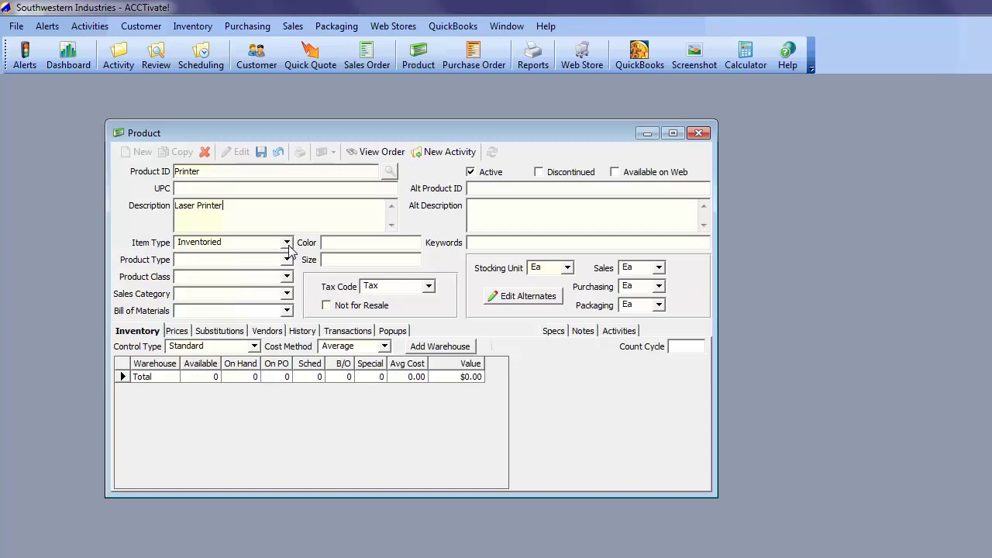
{"action": "left_click", "coordinate": [286, 244]}
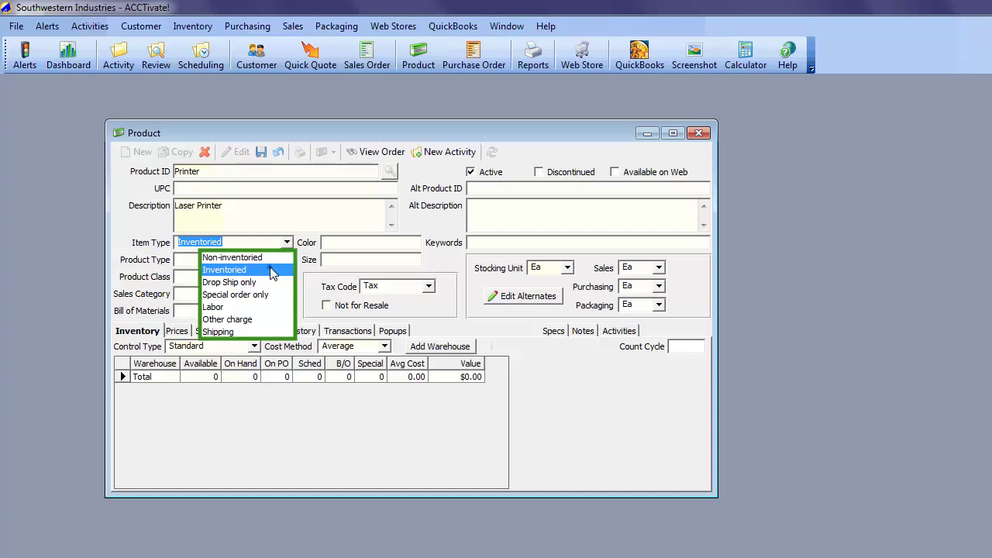
{"action": "left_click", "coordinate": [271, 271]}
Set the Printer product's type to Inventory and its product class to Equipment.
{"action": "left_click", "coordinate": [287, 261]}
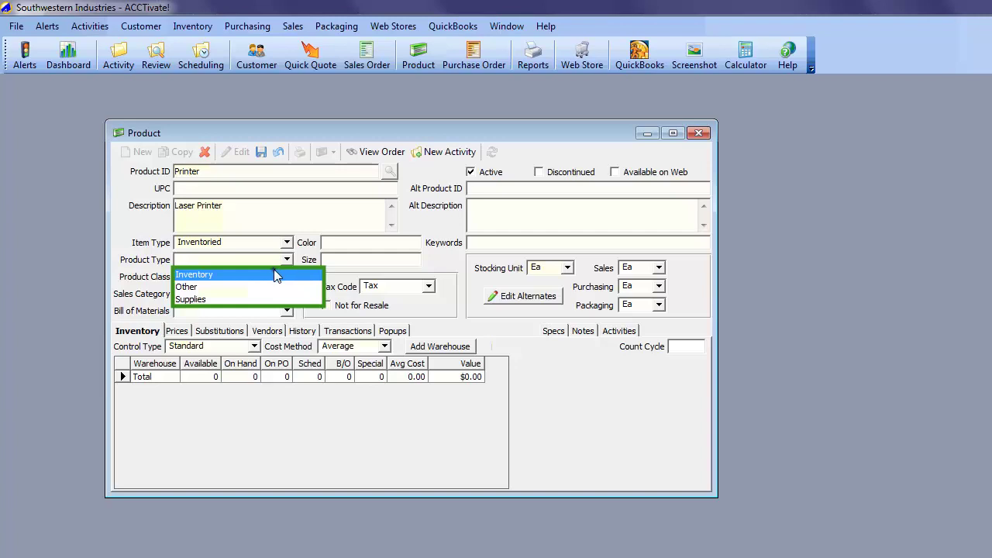
{"action": "left_click", "coordinate": [274, 269]}
{"action": "left_click", "coordinate": [276, 277]}
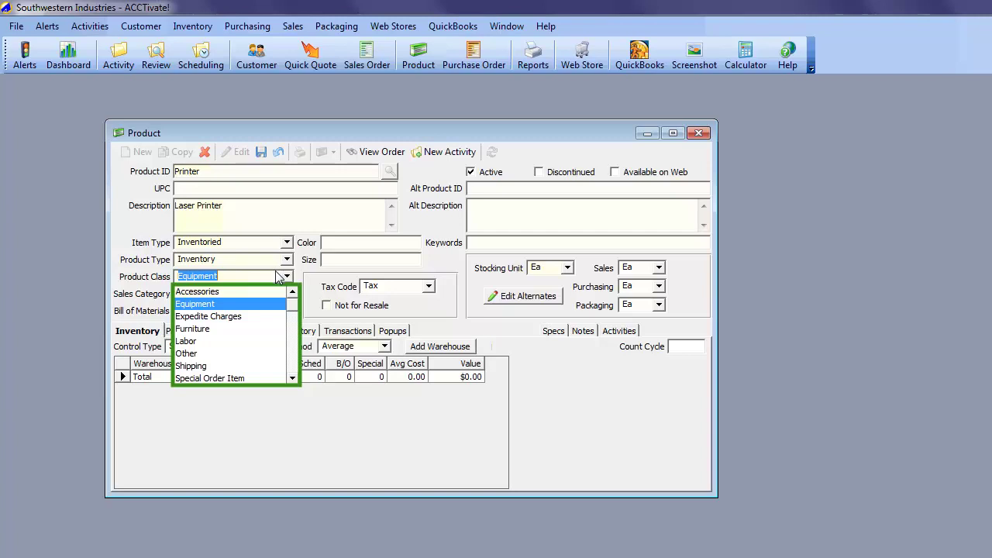
{"action": "left_click", "coordinate": [280, 305]}
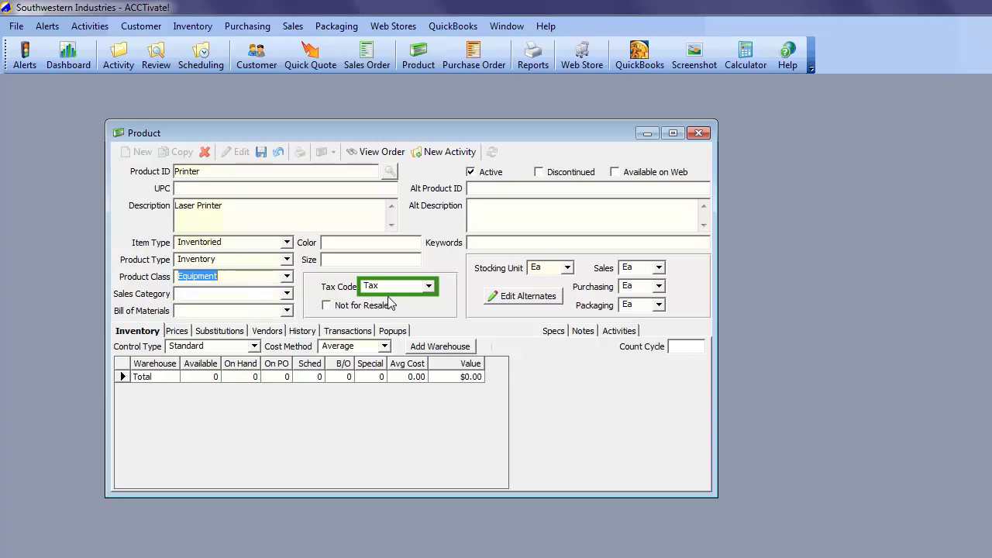
Set the product's tax code to Tax, and show and hide the alternate units table without adding a unit.
{"action": "left_click", "coordinate": [429, 286]}
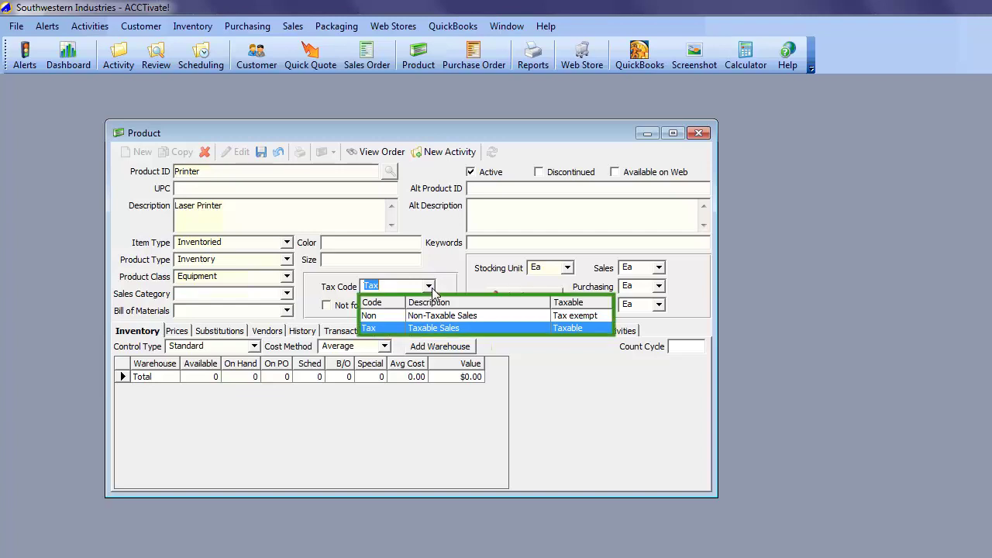
{"action": "left_click", "coordinate": [438, 336]}
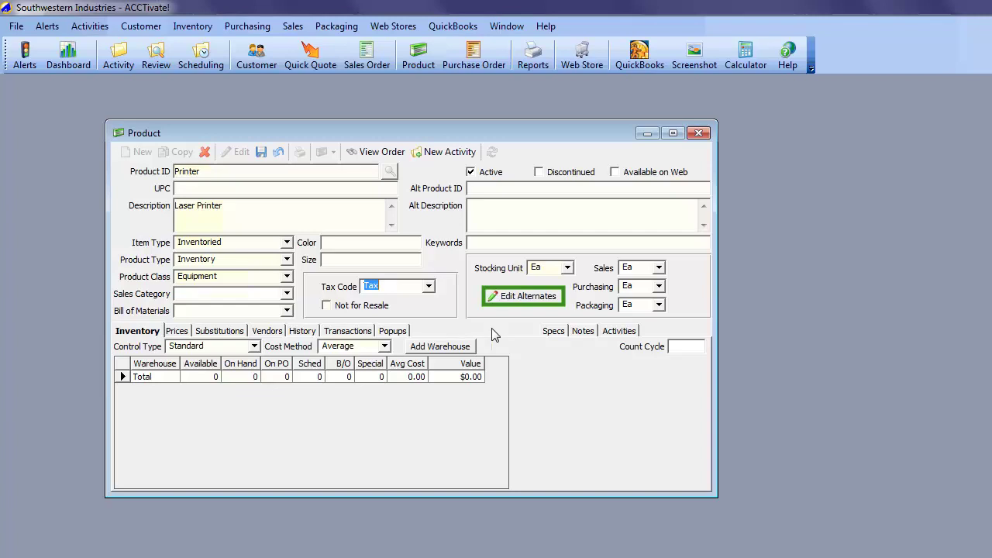
{"action": "left_click", "coordinate": [549, 298]}
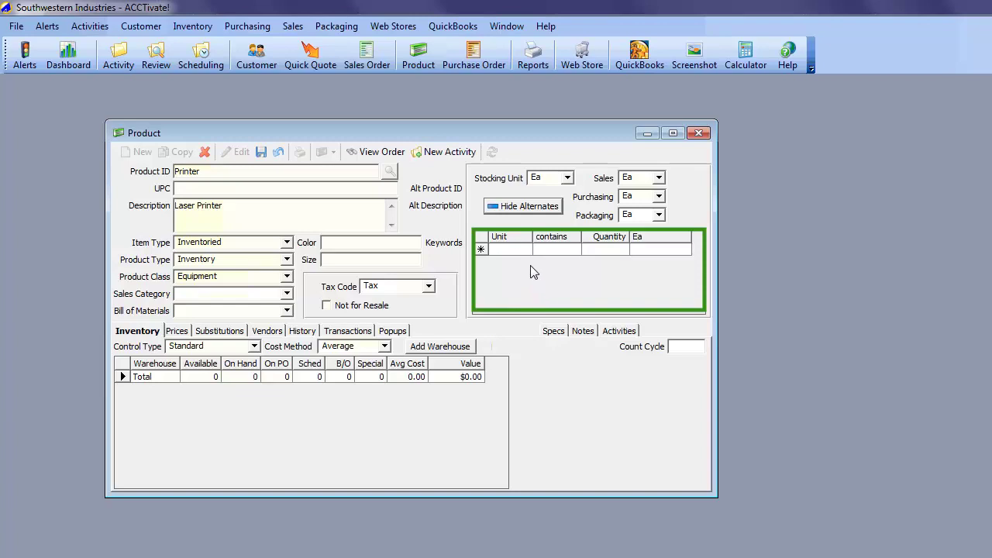
{"action": "left_click", "coordinate": [525, 206]}
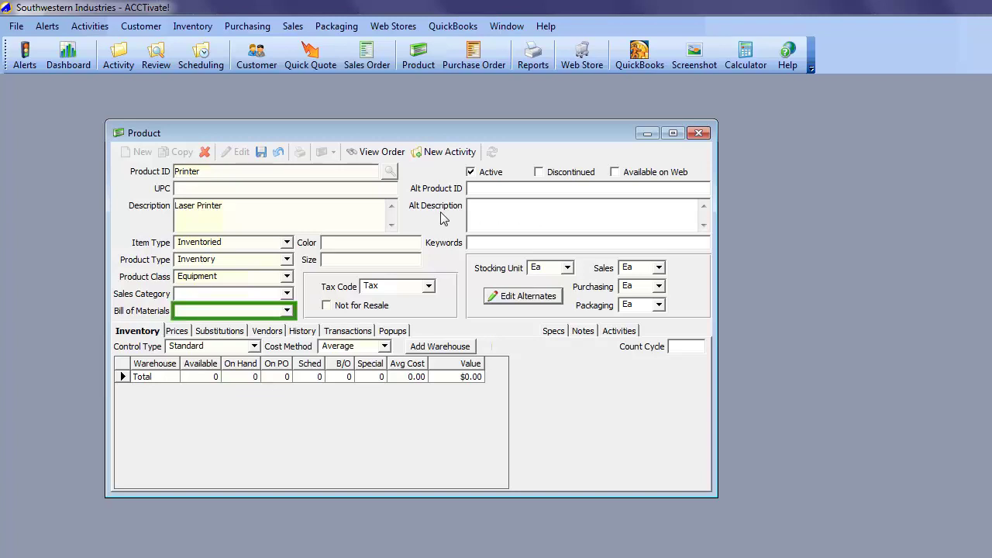
Set the product's bill of materials to None and its inventory control type to Standard.
{"action": "left_click", "coordinate": [287, 311]}
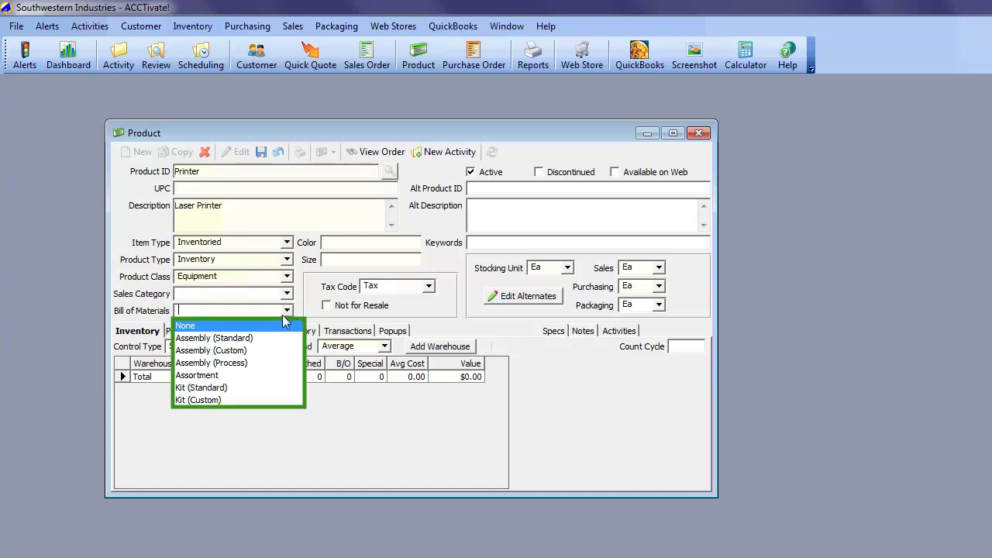
{"action": "left_click", "coordinate": [284, 327]}
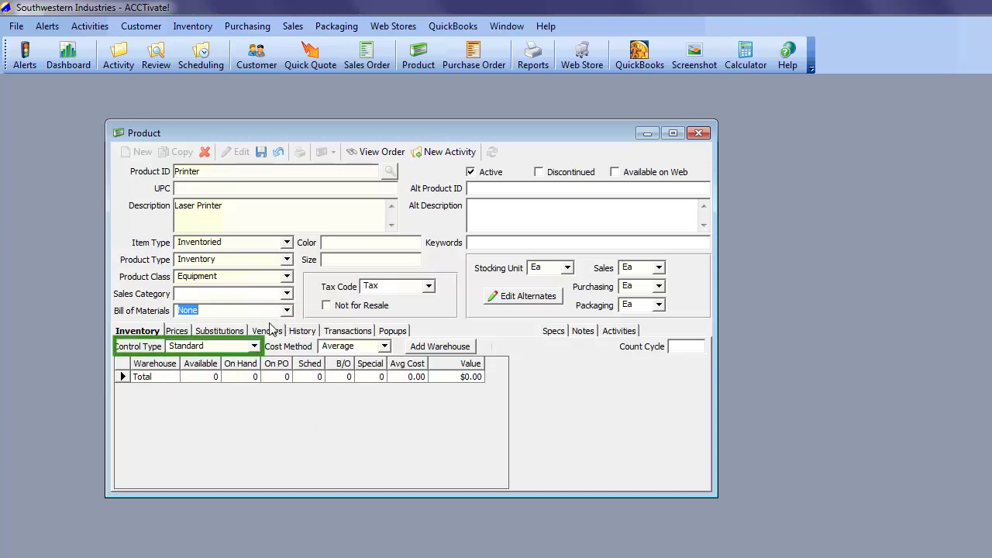
{"action": "left_click", "coordinate": [255, 346]}
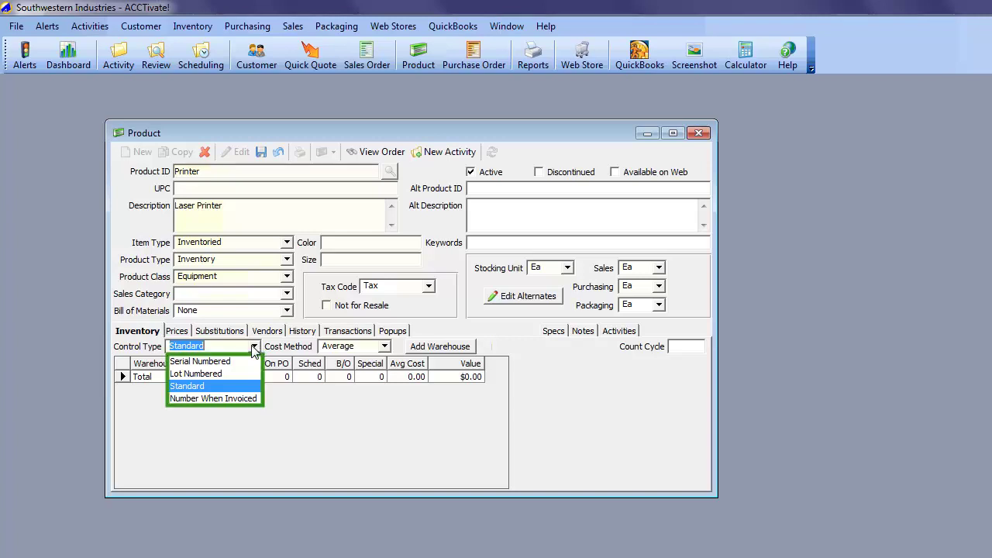
{"action": "left_click", "coordinate": [211, 386]}
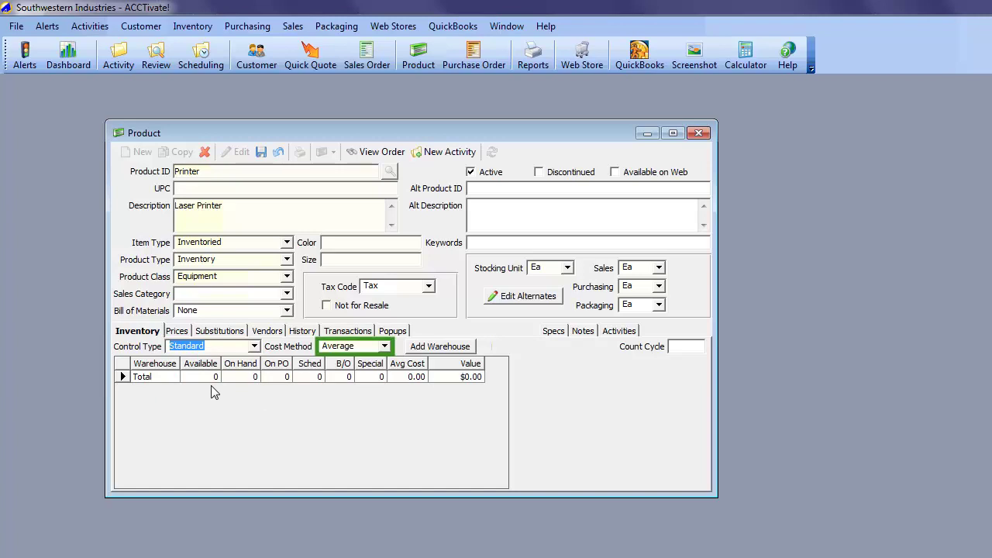
Set the inventory cost method to Average and place the cursor in the Count Cycle field, leaving it empty.
{"action": "left_click", "coordinate": [385, 347]}
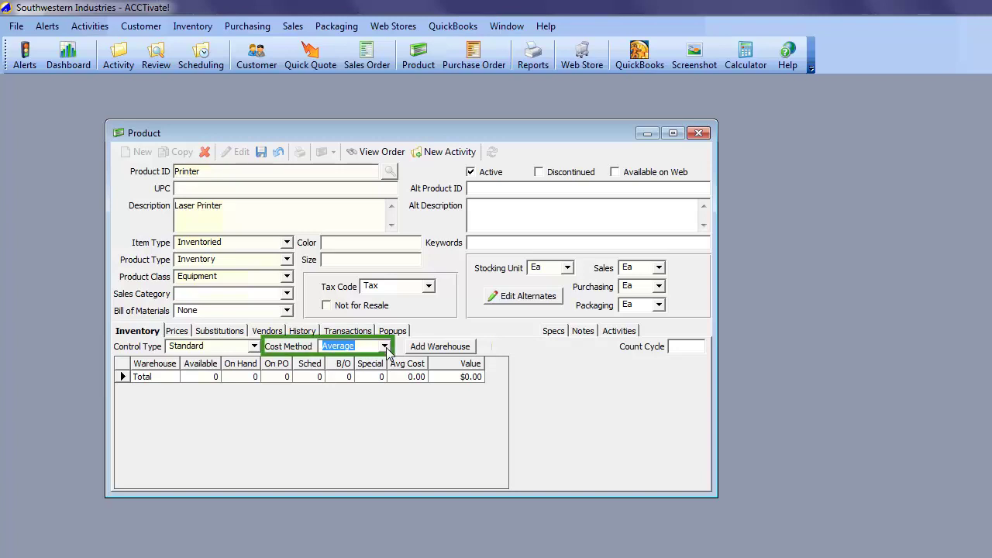
{"action": "left_click", "coordinate": [386, 347]}
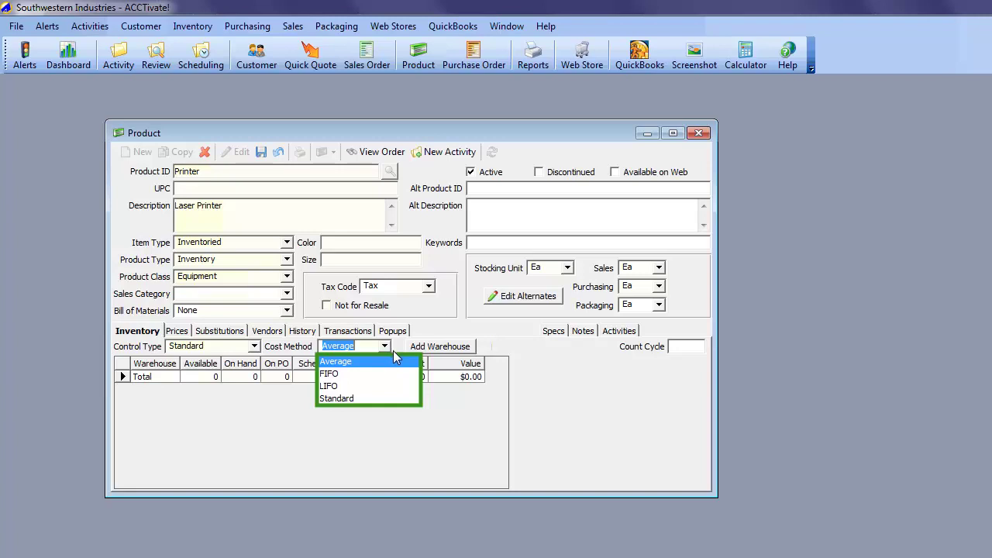
{"action": "left_click", "coordinate": [397, 361]}
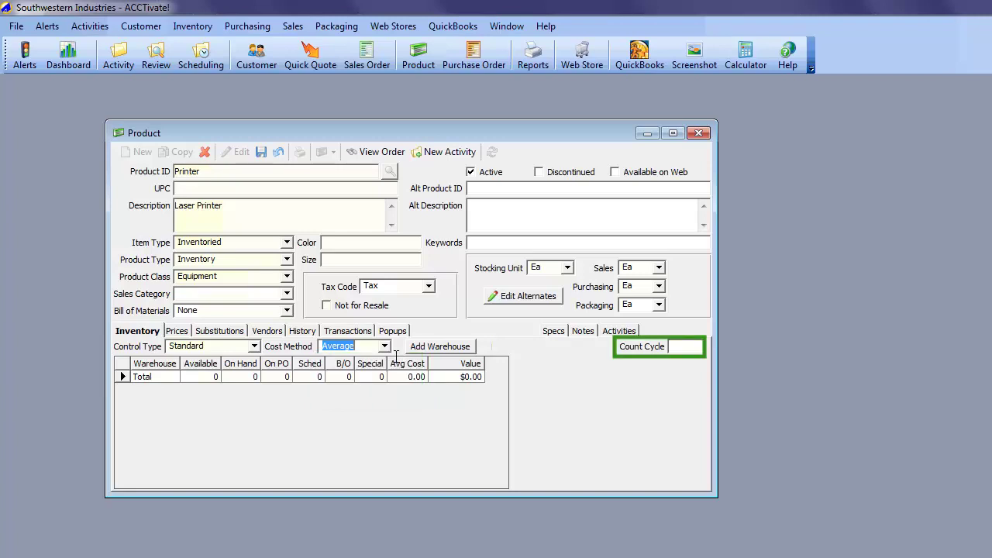
{"action": "left_click", "coordinate": [680, 347]}
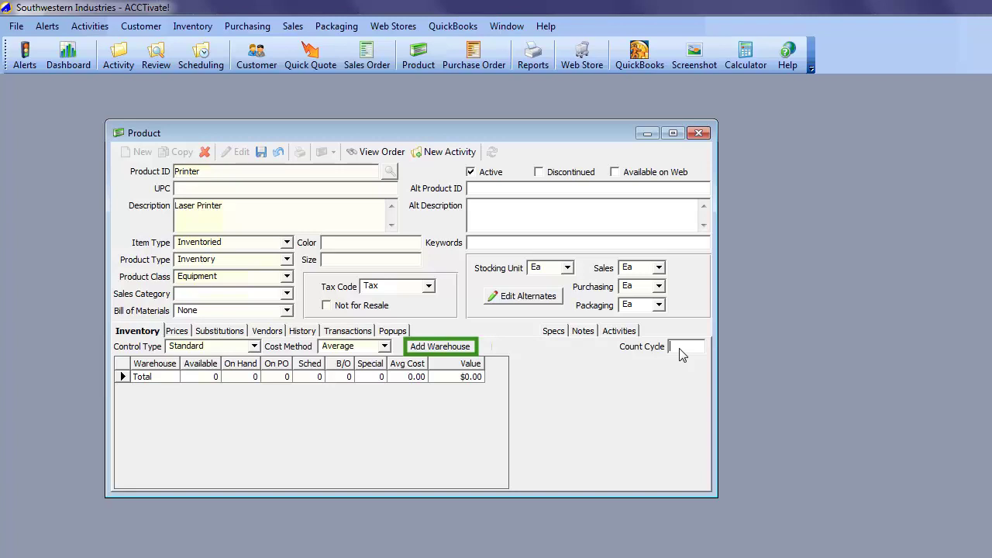
Add the Printer product to the Dallas warehouse.
{"action": "left_click", "coordinate": [439, 347]}
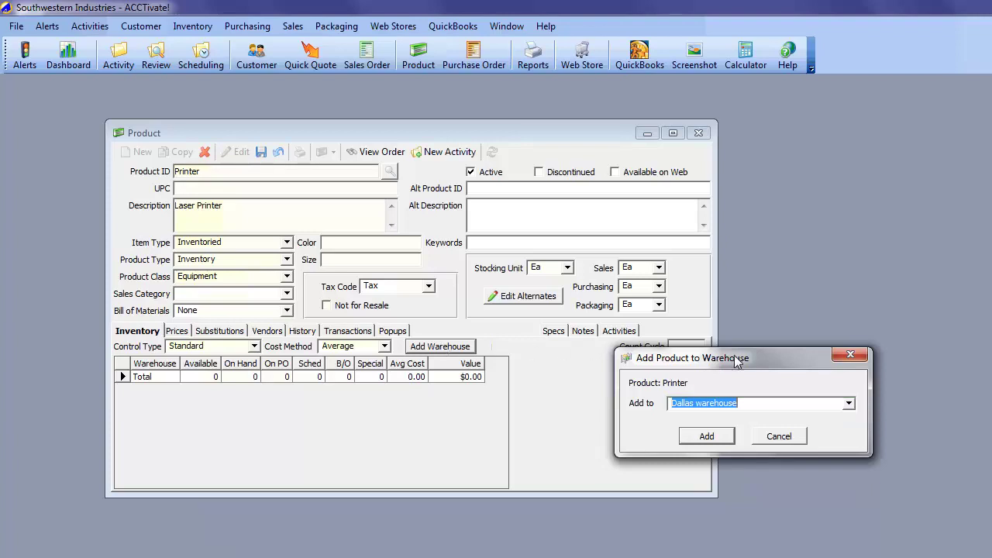
{"action": "left_click", "coordinate": [849, 404]}
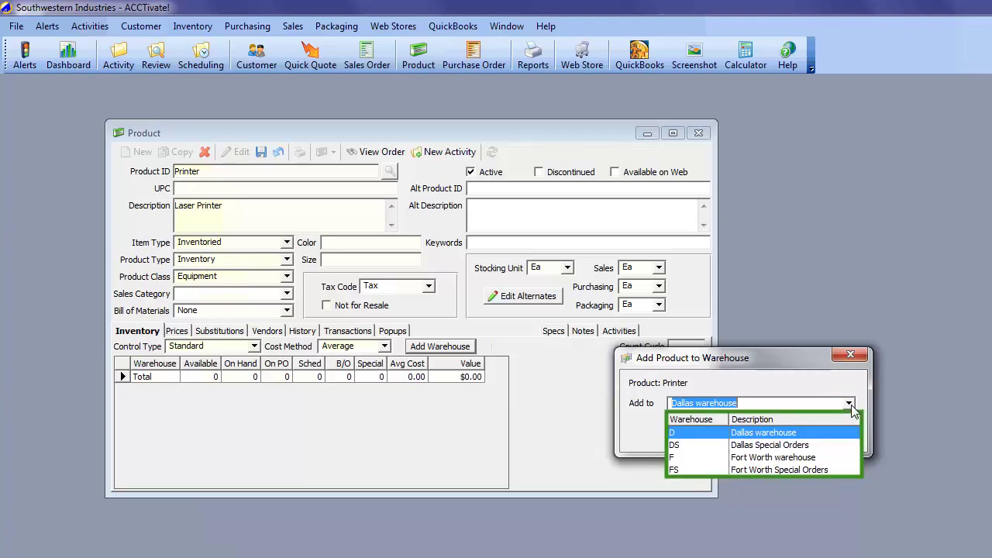
{"action": "left_click", "coordinate": [808, 434]}
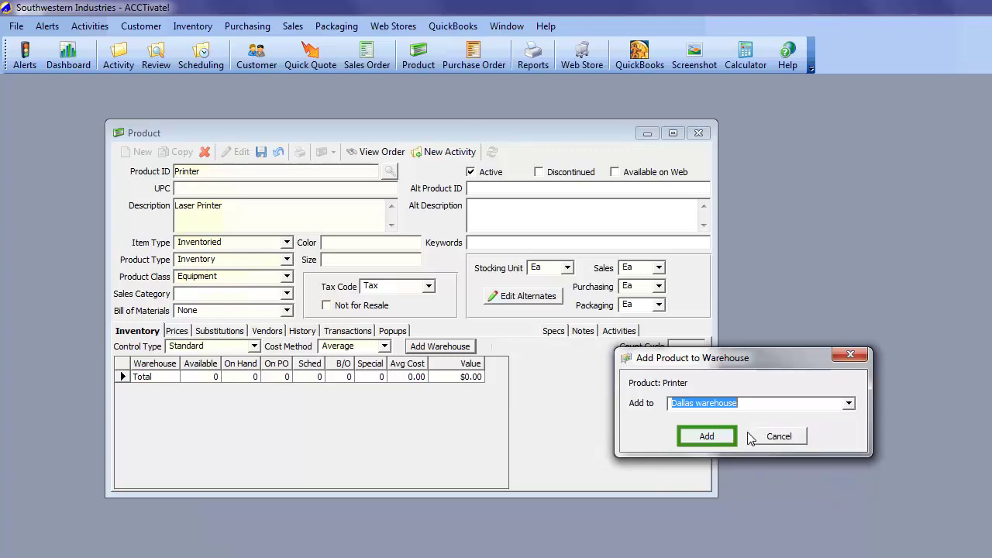
{"action": "left_click", "coordinate": [707, 436]}
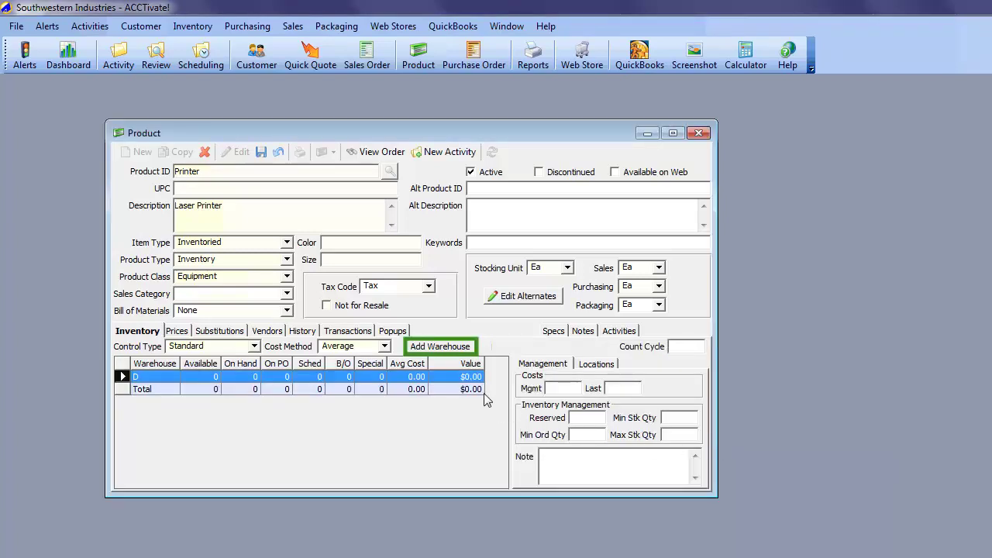
Add the product to the Fort Worth warehouse and set its management cost there to 150.
{"action": "left_click", "coordinate": [466, 349]}
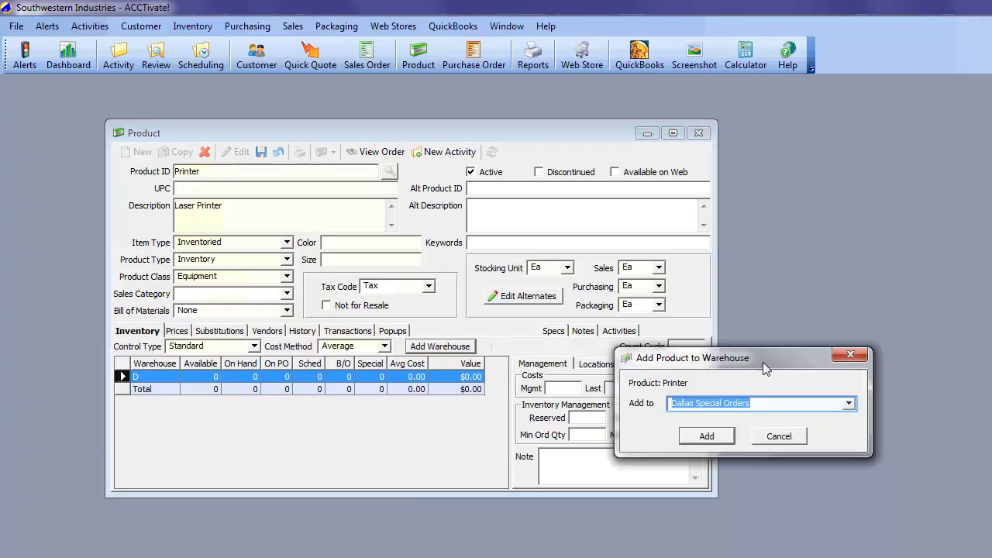
{"action": "left_click", "coordinate": [850, 403]}
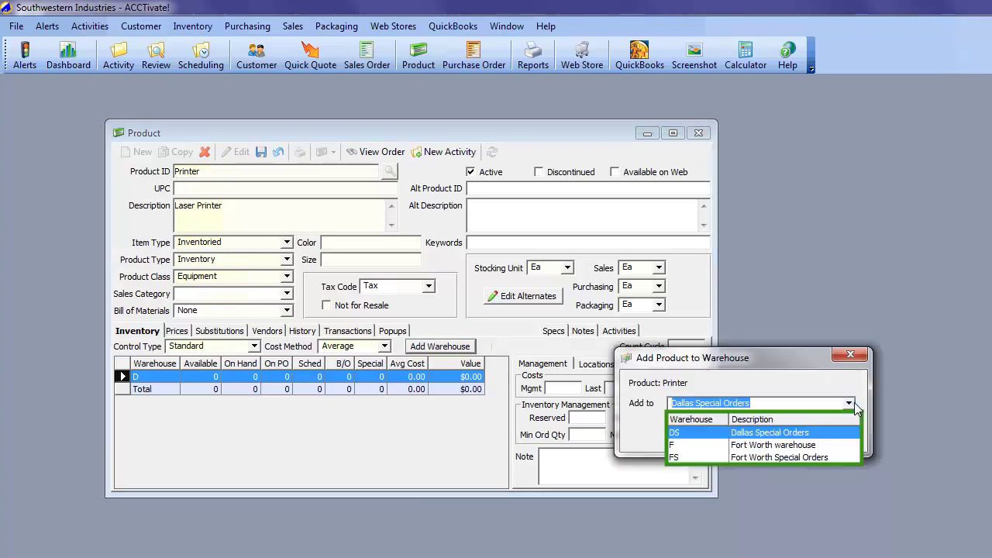
{"action": "left_click", "coordinate": [735, 454]}
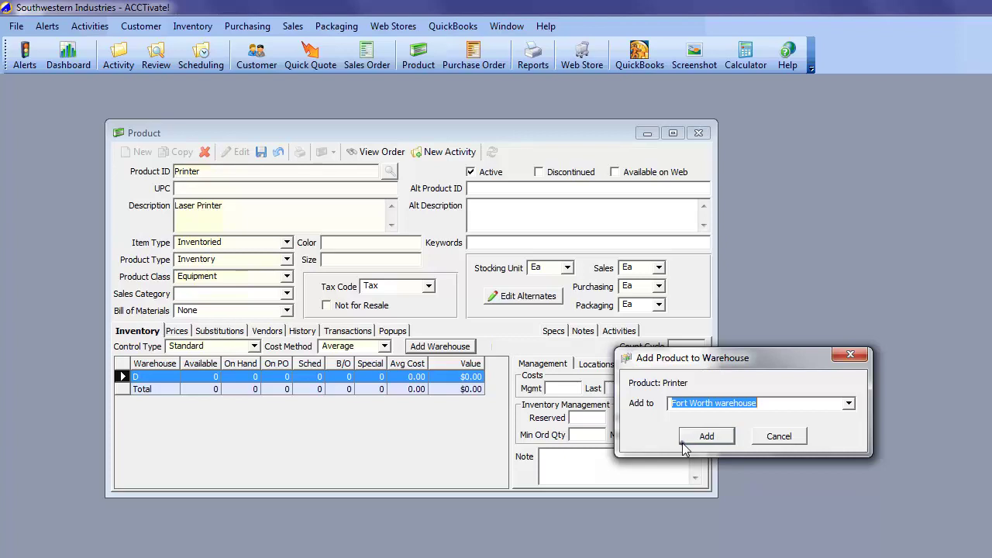
{"action": "left_click", "coordinate": [687, 437]}
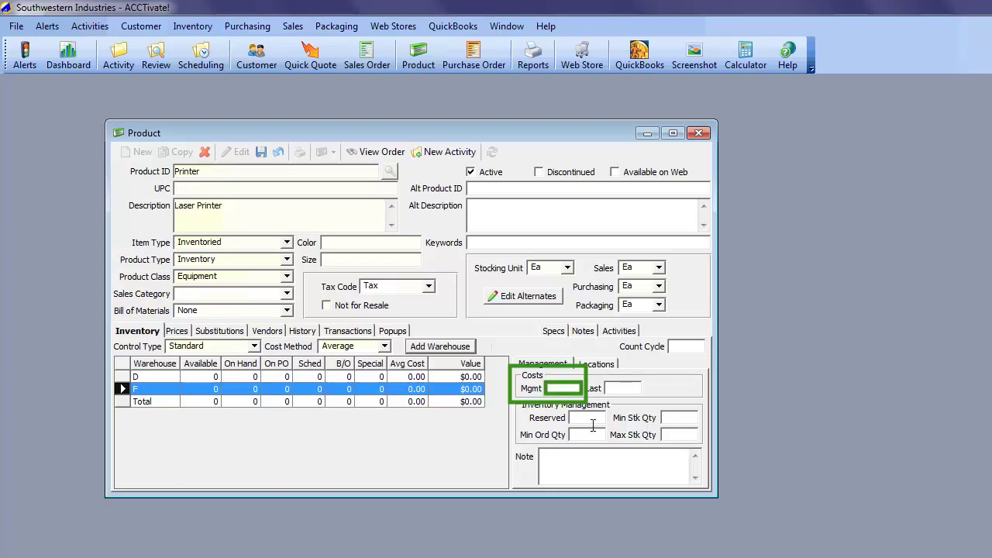
{"action": "left_click", "coordinate": [573, 389]}
{"action": "type", "text": "150"}
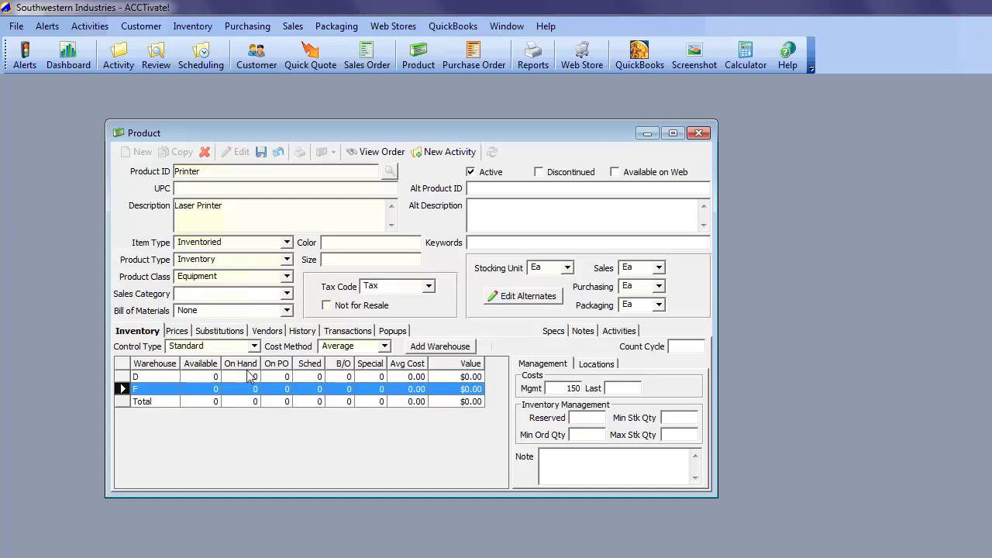
Set the product's list price to 200.00 per Ea.
{"action": "left_click", "coordinate": [176, 332]}
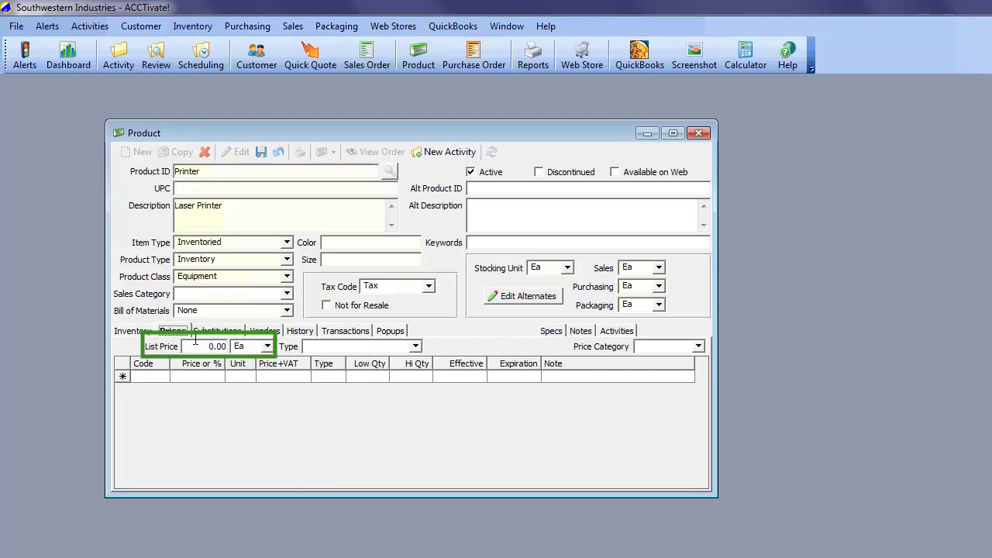
{"action": "left_click", "coordinate": [221, 347]}
{"action": "type", "text": "200"}
{"action": "key", "text": "Tab"}
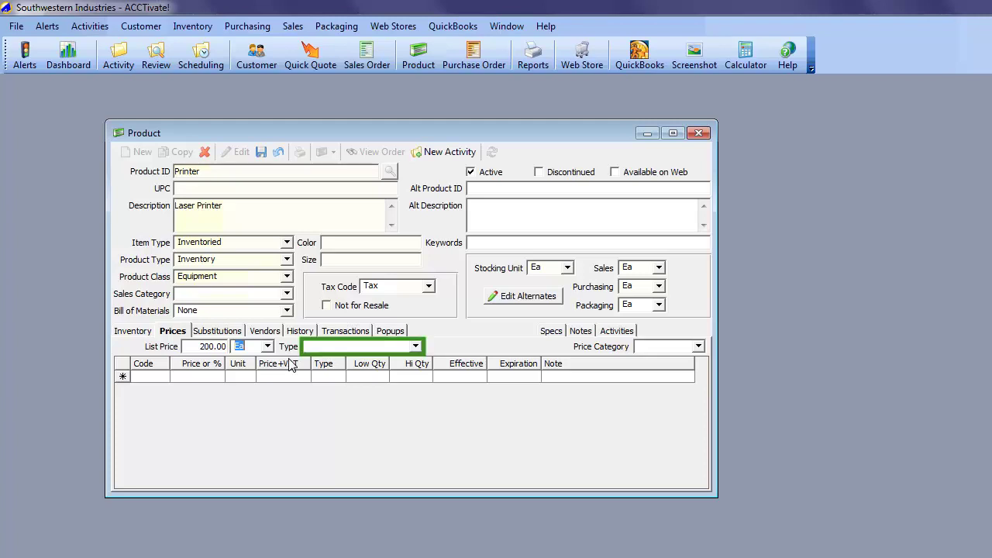
Try Mgmt Cost + Percent as the list price type, and set the type to Price.
{"action": "left_click", "coordinate": [416, 348]}
{"action": "left_click", "coordinate": [415, 346]}
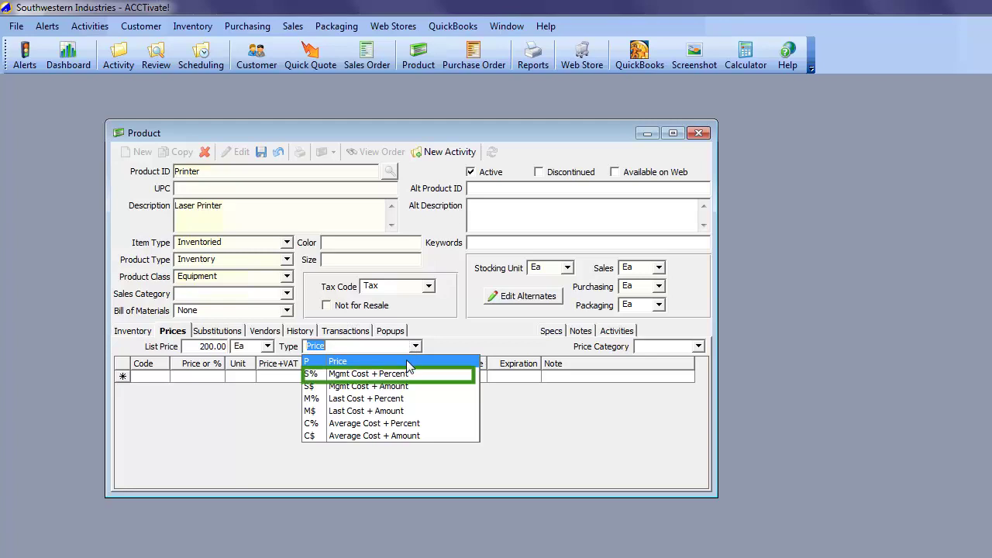
{"action": "left_click", "coordinate": [409, 374]}
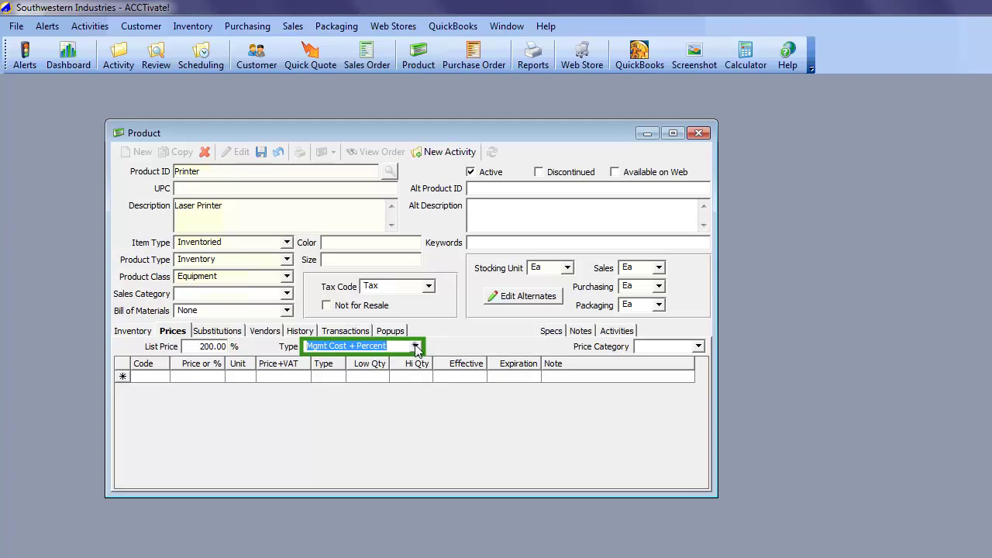
{"action": "left_click", "coordinate": [416, 346]}
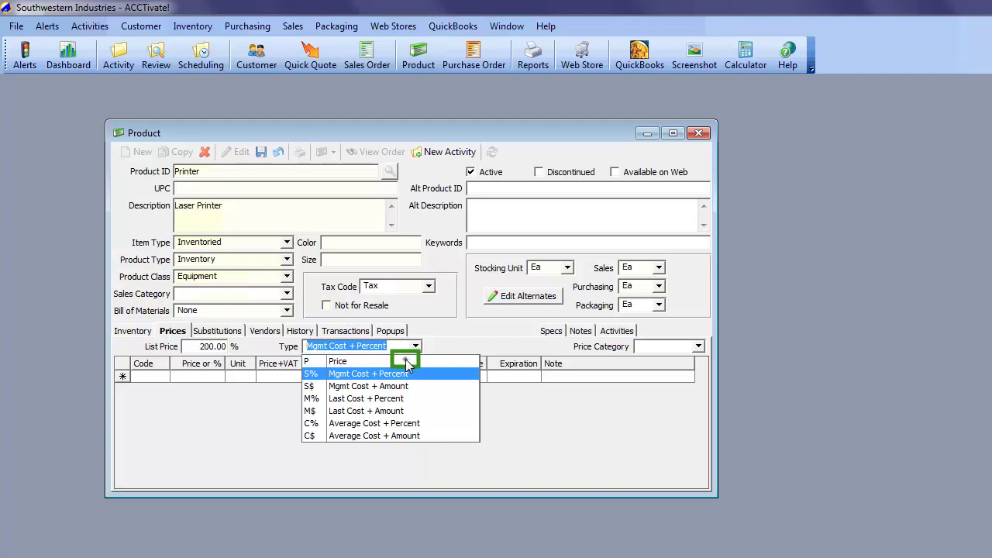
{"action": "left_click", "coordinate": [405, 362]}
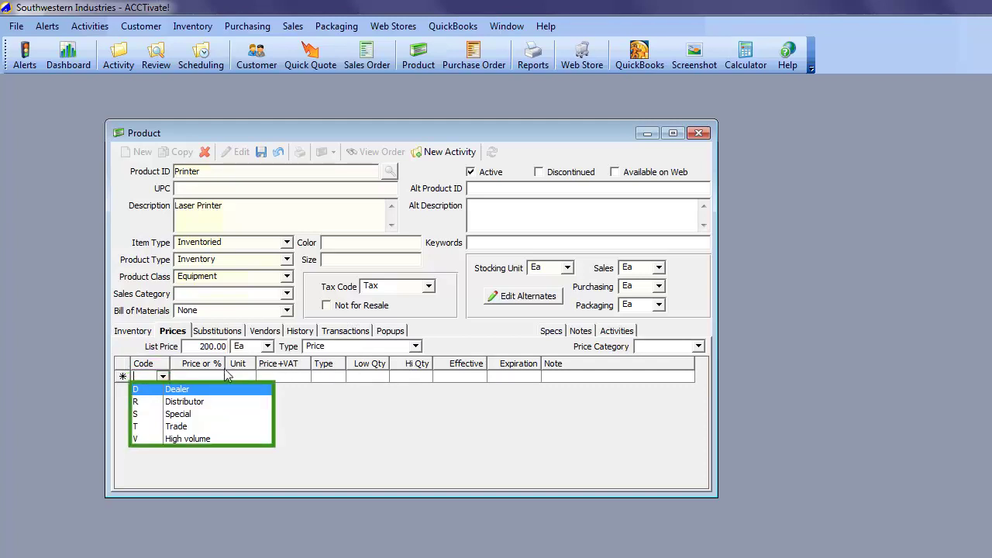
Add a Dealer price code row with a price of 180.00 per Ea.
{"action": "left_click", "coordinate": [180, 390]}
{"action": "type", "text": "180"}
{"action": "key", "text": "Tab"}
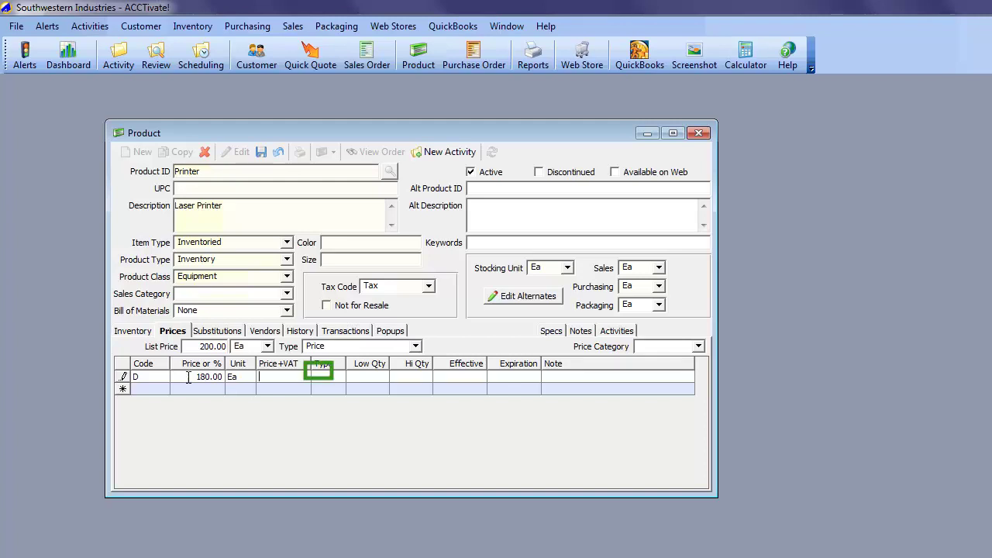
Review the type options of the Dealer price row and go through its quantity, date and note fields without entering anything.
{"action": "left_click", "coordinate": [339, 377]}
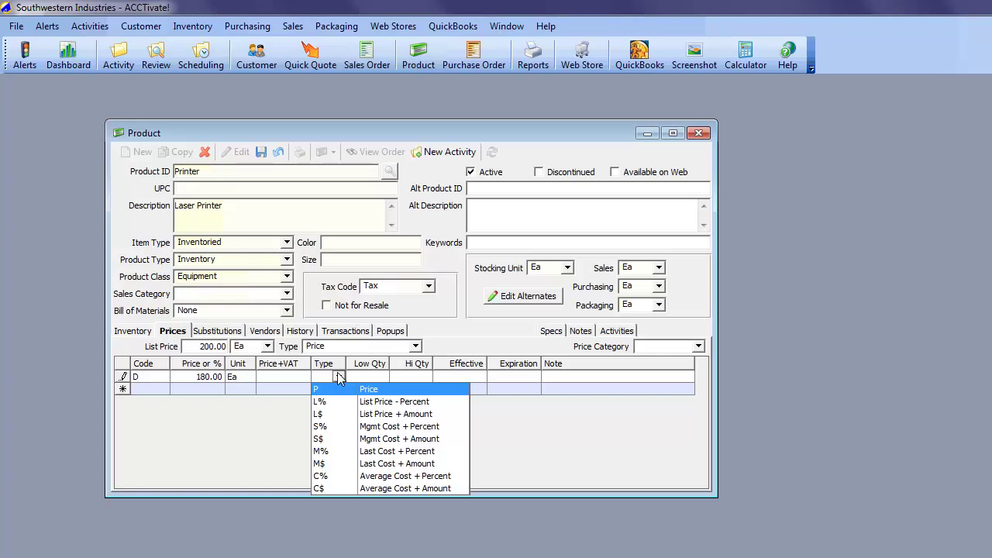
{"action": "left_click", "coordinate": [339, 377]}
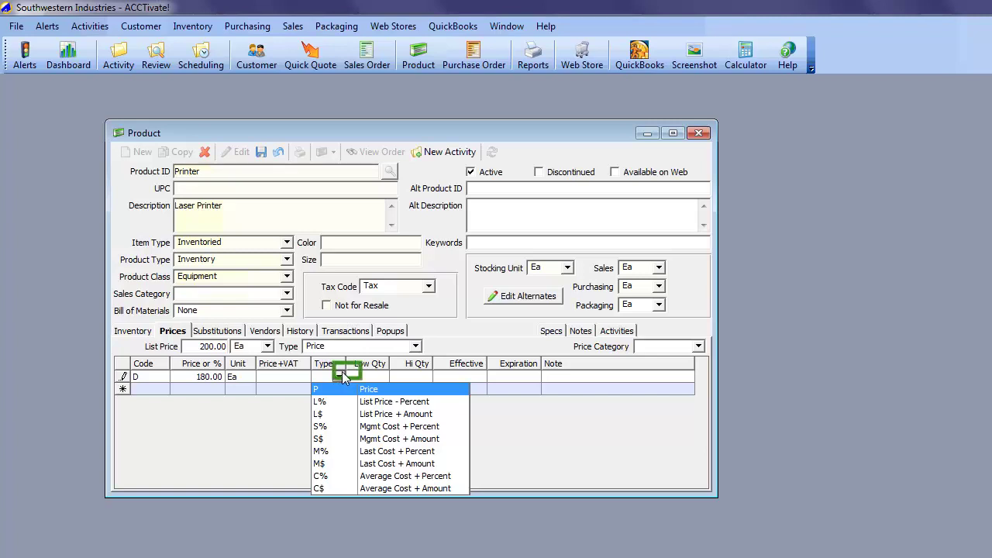
{"action": "left_click", "coordinate": [349, 377]}
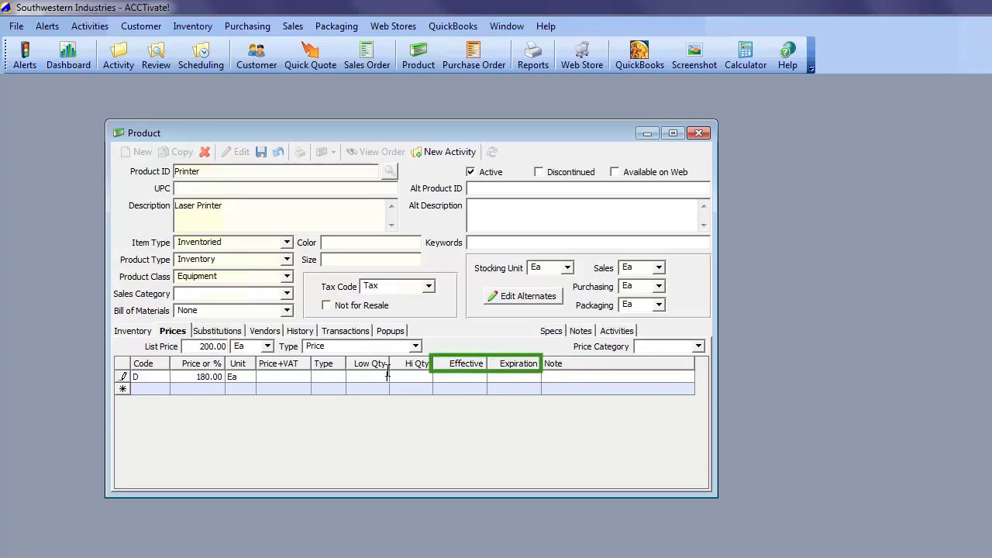
{"action": "key", "text": "Tab"}
{"action": "key", "text": "Tab"}
{"action": "key", "text": "Tab"}
{"action": "key", "text": "Tab"}
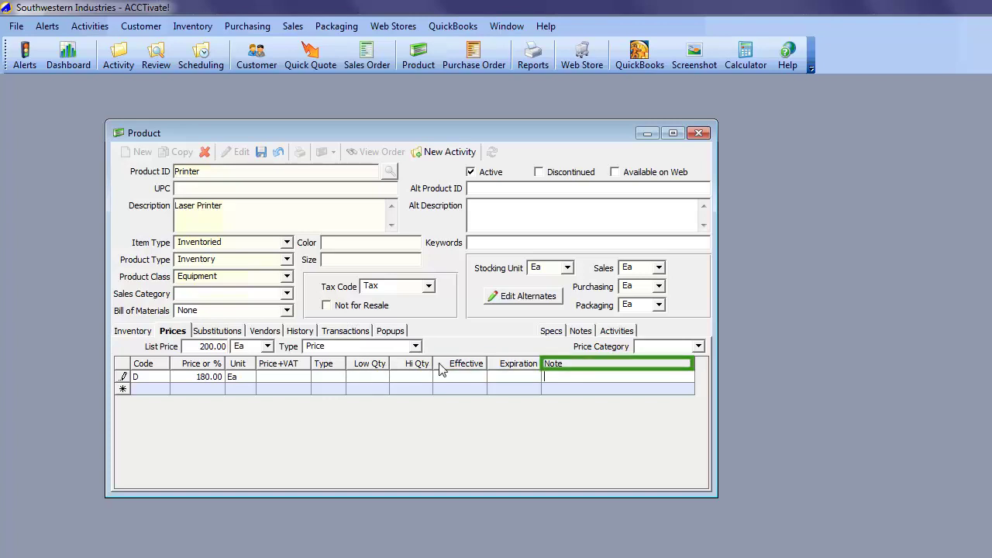
Find the product ID containing "pc", add PC20 Personal Copier as a substitution for the printer and mark it as preferred.
{"action": "left_click", "coordinate": [218, 331]}
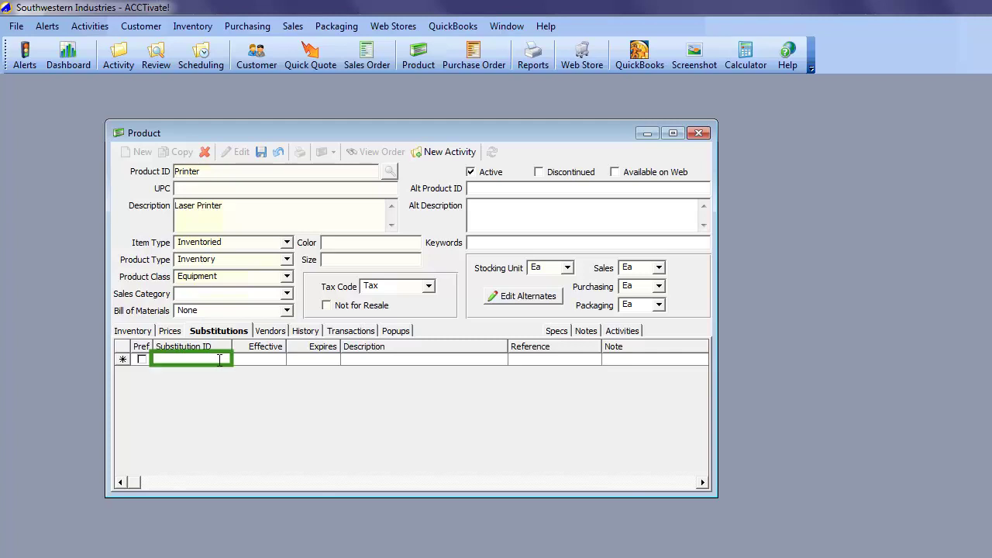
{"action": "left_click", "coordinate": [215, 360]}
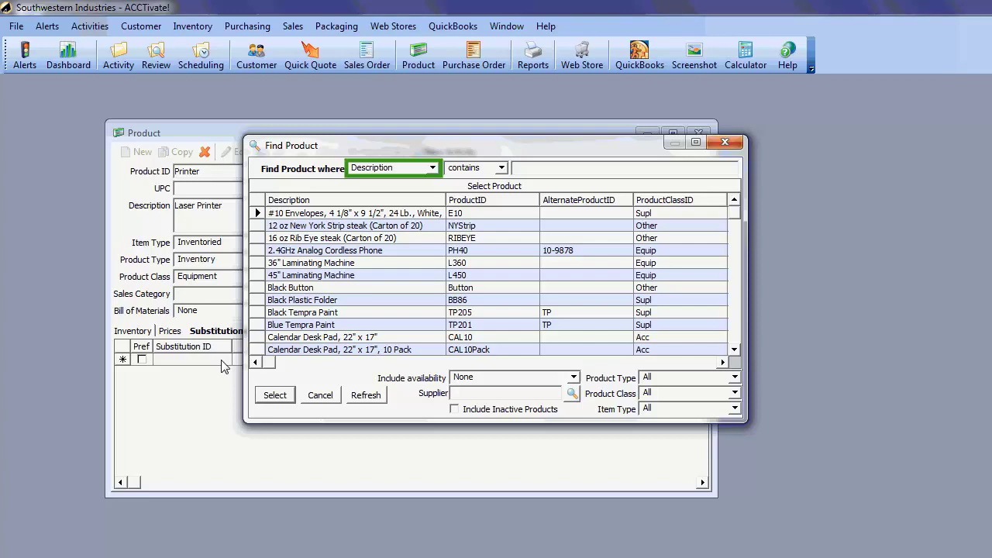
{"action": "left_click", "coordinate": [432, 168]}
{"action": "left_click", "coordinate": [417, 195]}
{"action": "type", "text": "pc"}
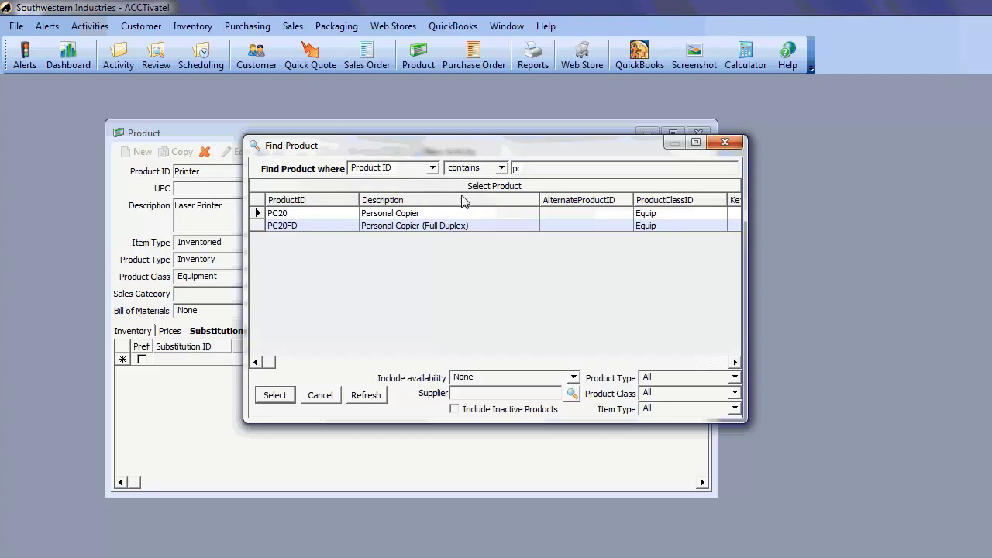
{"action": "double_click", "coordinate": [497, 214]}
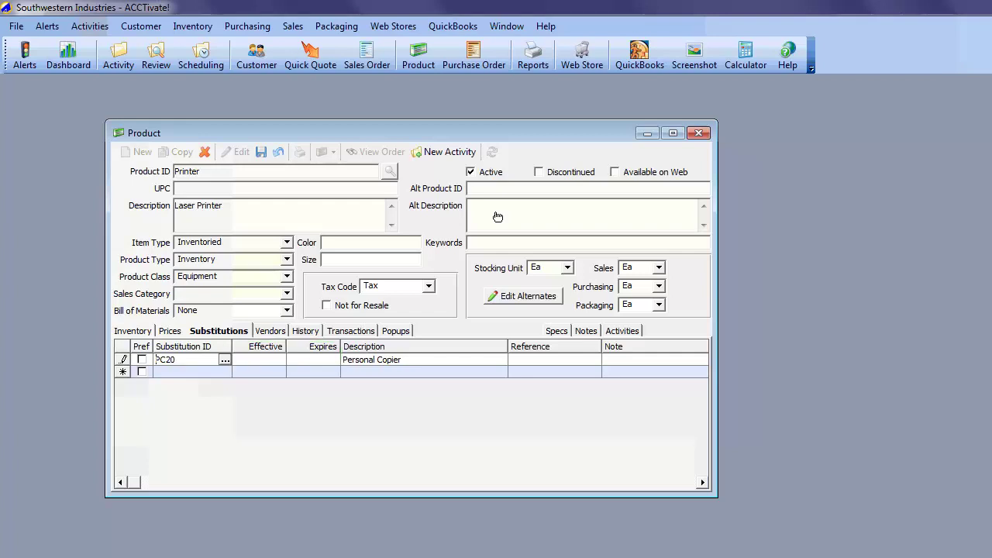
{"action": "left_click", "coordinate": [142, 361]}
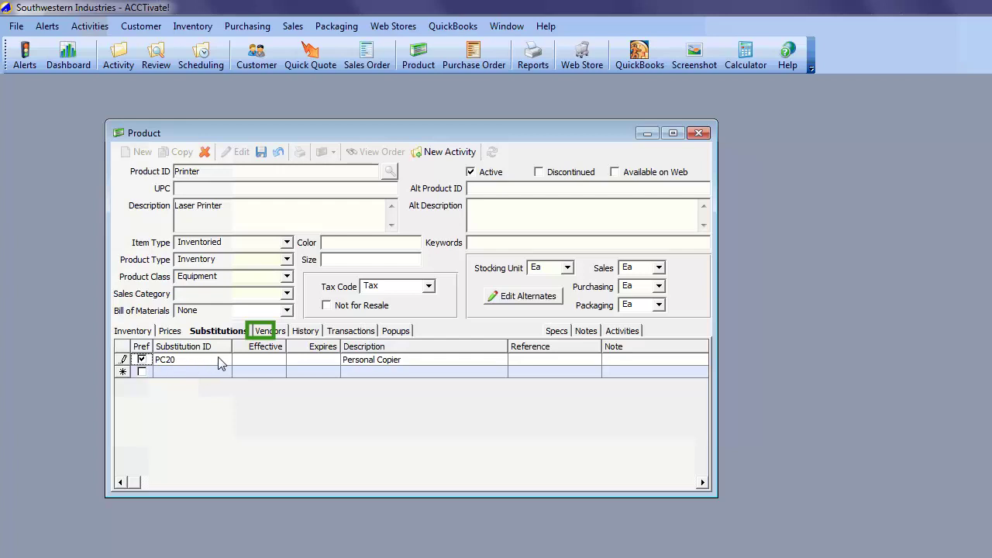
Add American Delivery as a vendor for the printer, leave the vendor product ID empty and mark the vendor as preferred.
{"action": "left_click", "coordinate": [262, 332]}
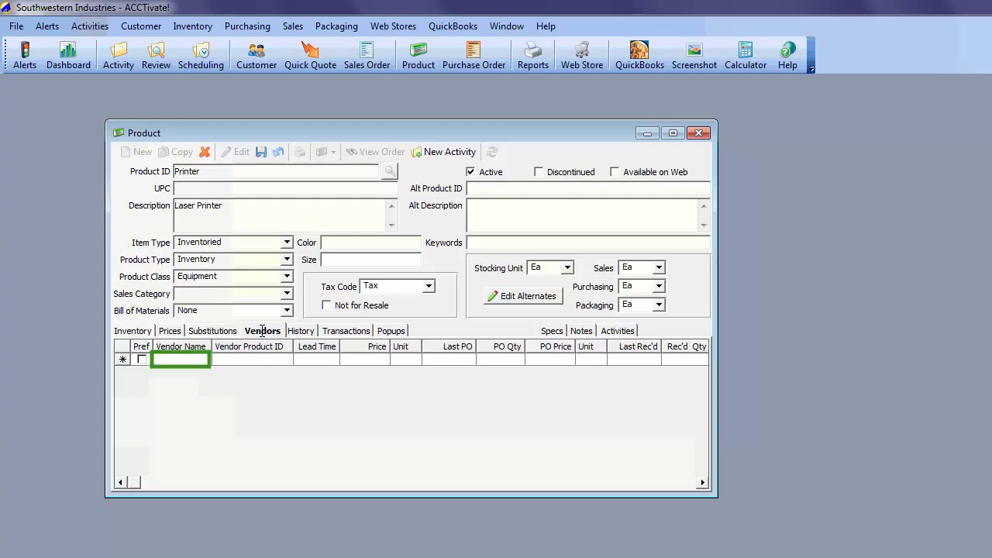
{"action": "left_click", "coordinate": [198, 359]}
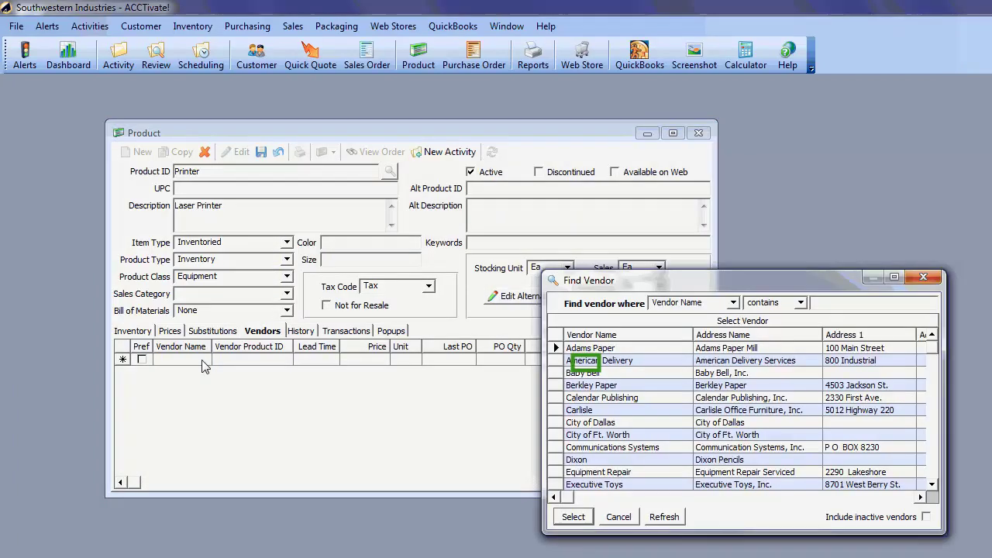
{"action": "double_click", "coordinate": [588, 363]}
{"action": "key", "text": "Tab"}
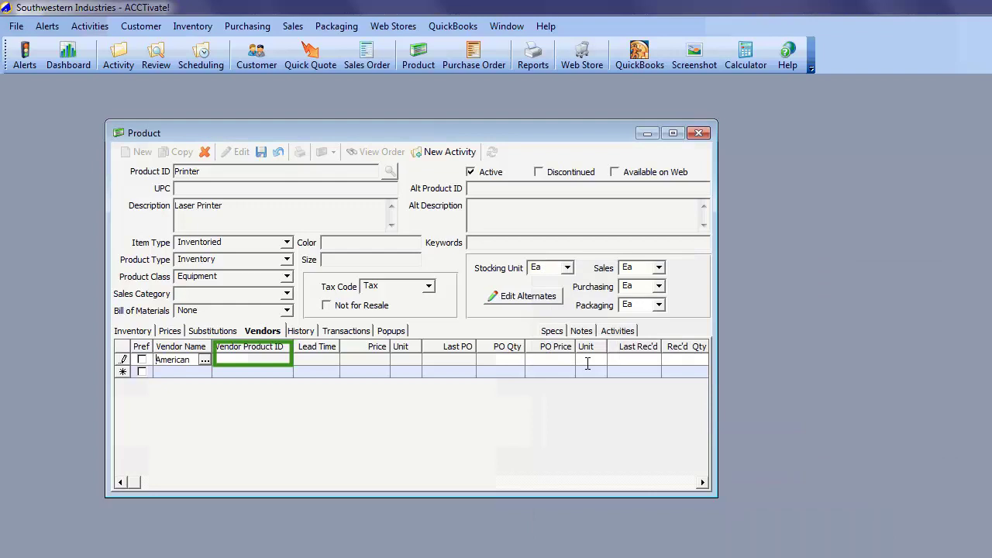
{"action": "left_click", "coordinate": [266, 363]}
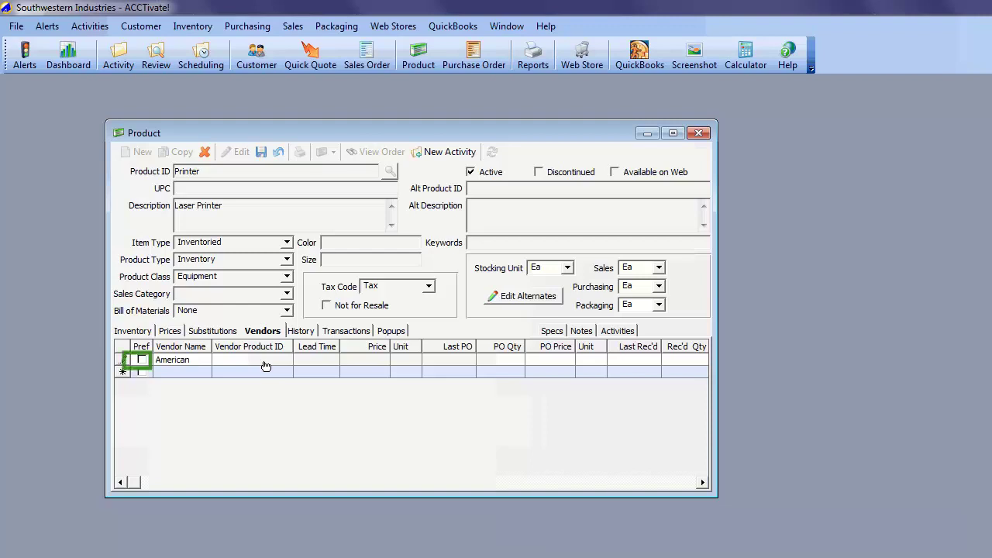
{"action": "left_click", "coordinate": [142, 359]}
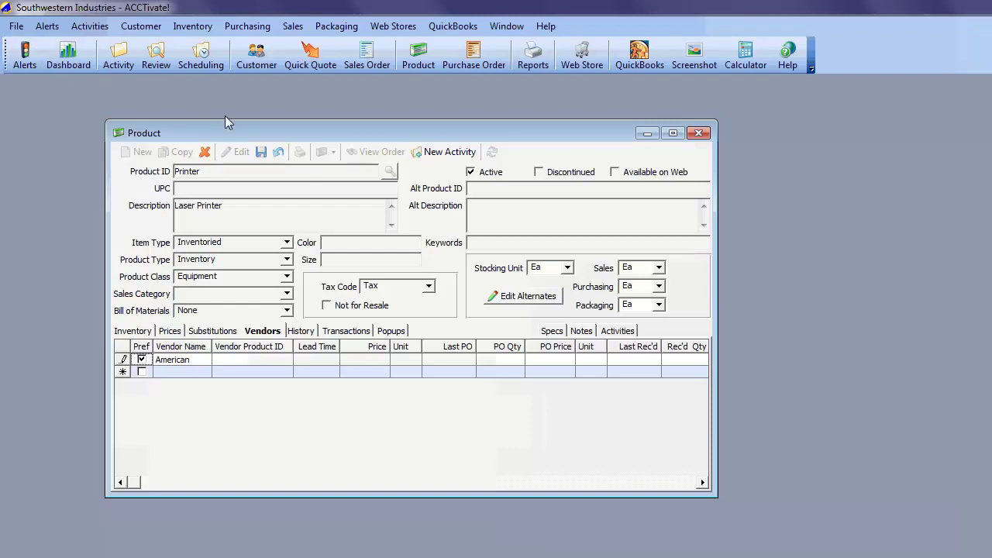
Examine the document type filter in the product's history, and the type filter and search field for its transactions.
{"action": "left_click", "coordinate": [295, 333]}
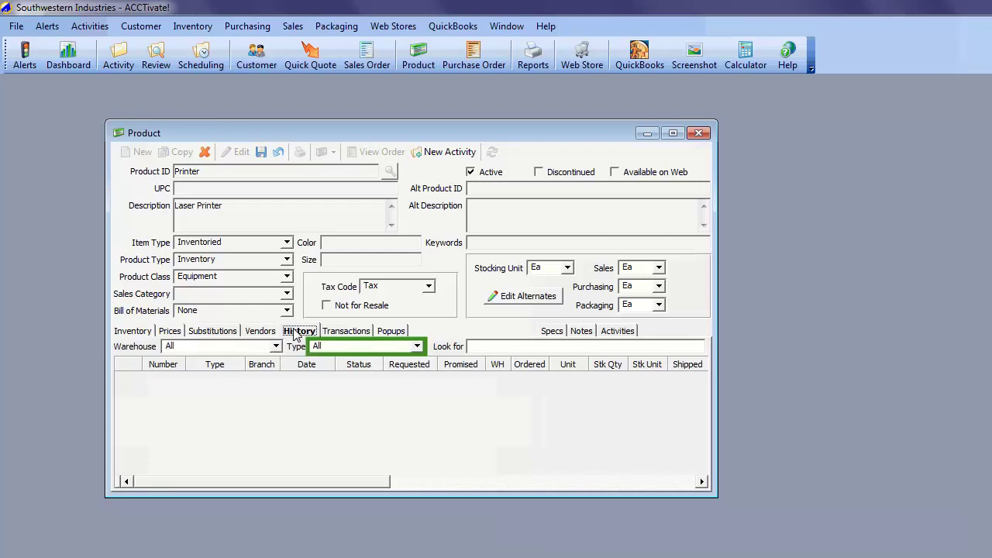
{"action": "left_click", "coordinate": [417, 347]}
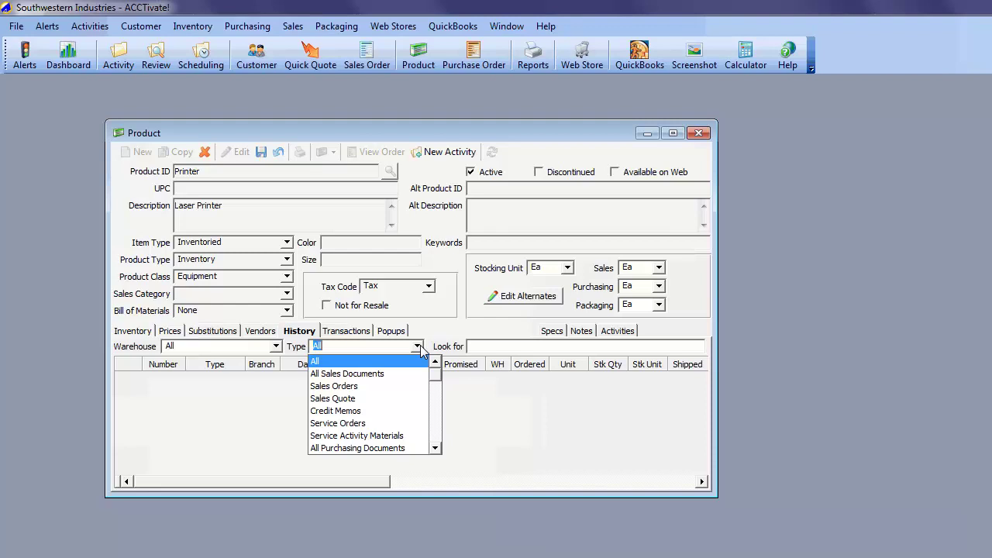
{"action": "left_click", "coordinate": [363, 332]}
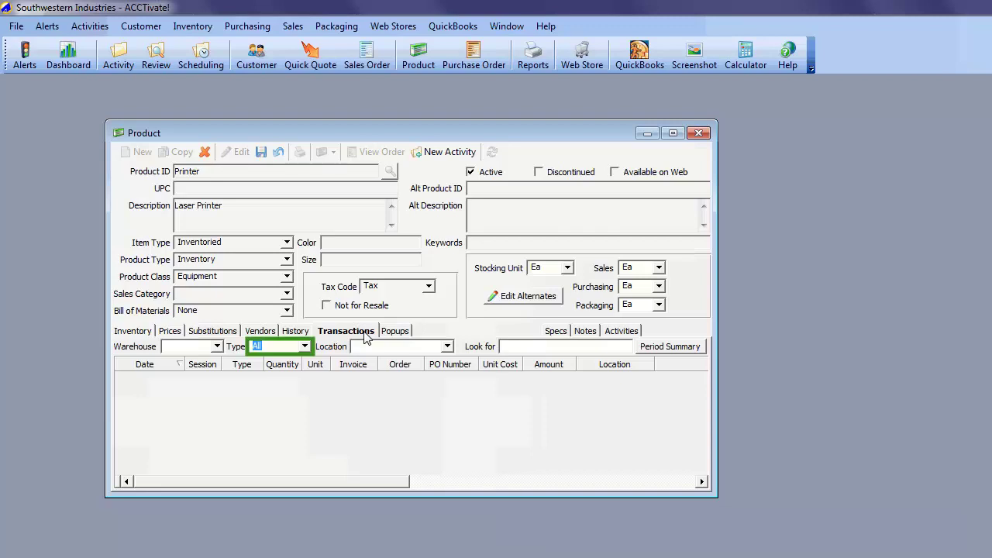
{"action": "left_click", "coordinate": [306, 346]}
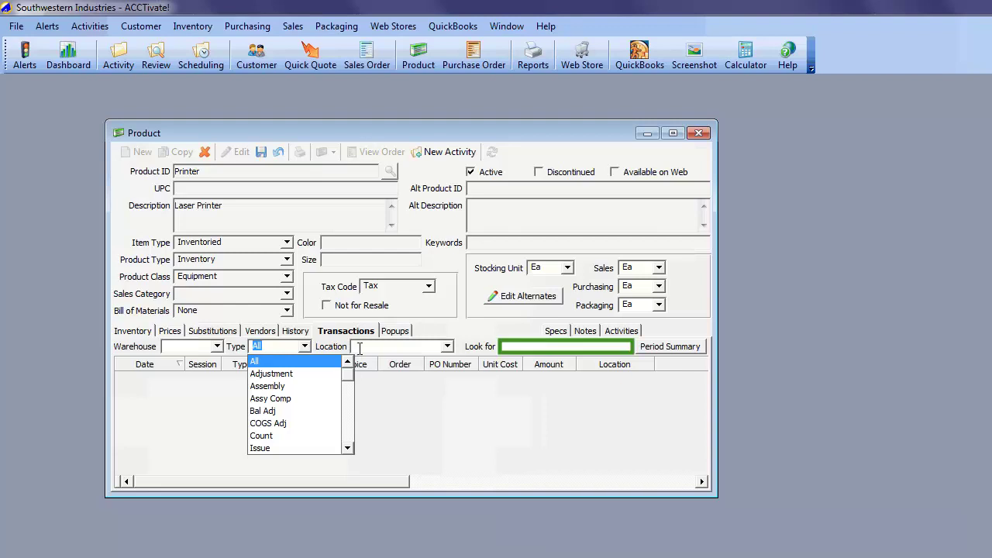
{"action": "left_click", "coordinate": [518, 349]}
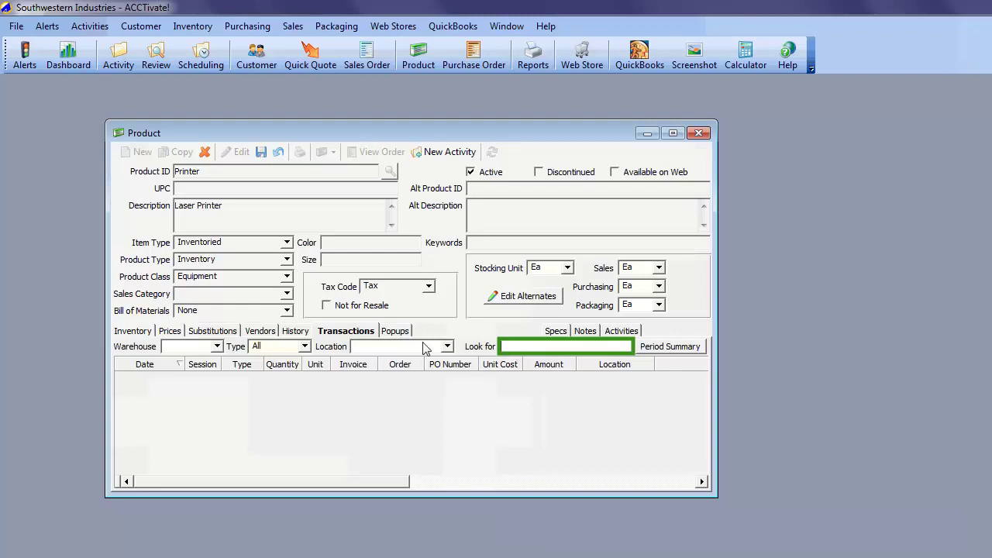
Add the sales order note "Ask customer if they need ink." to the printer and enable its popup.
{"action": "left_click", "coordinate": [394, 331]}
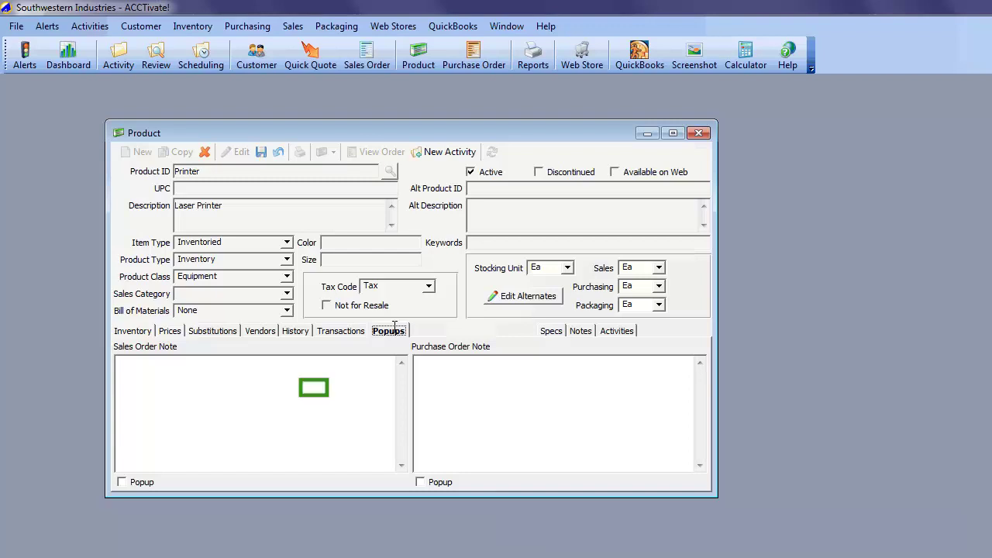
{"action": "left_click", "coordinate": [314, 388]}
{"action": "type", "text": "Ask customer if they need ink."}
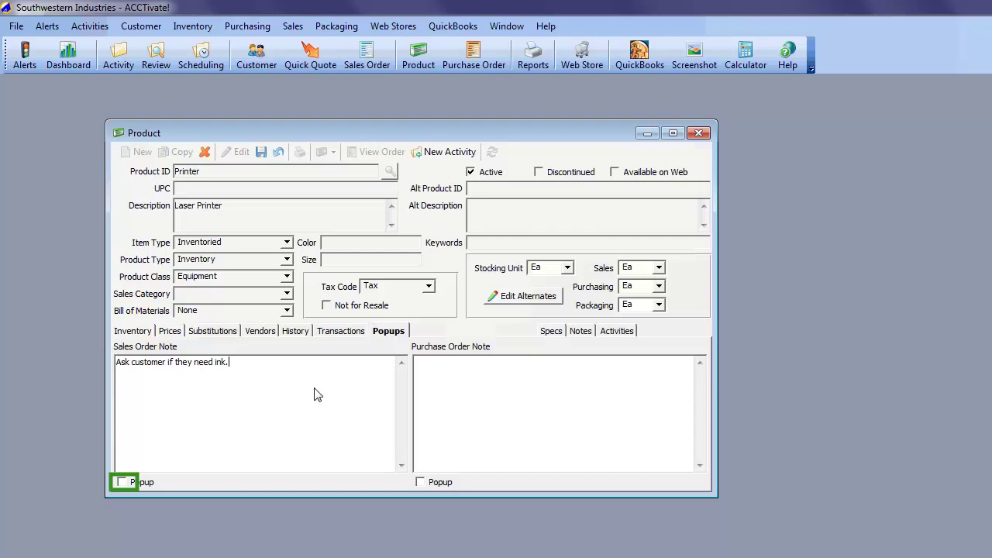
{"action": "left_click", "coordinate": [123, 483]}
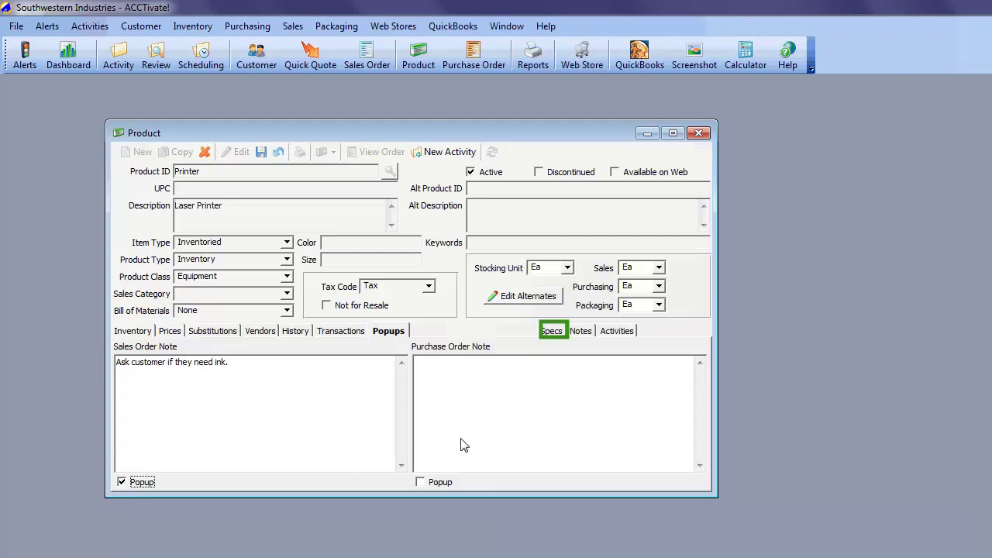
View the printer's specifications and go to the external document field without entering anything.
{"action": "left_click", "coordinate": [552, 331]}
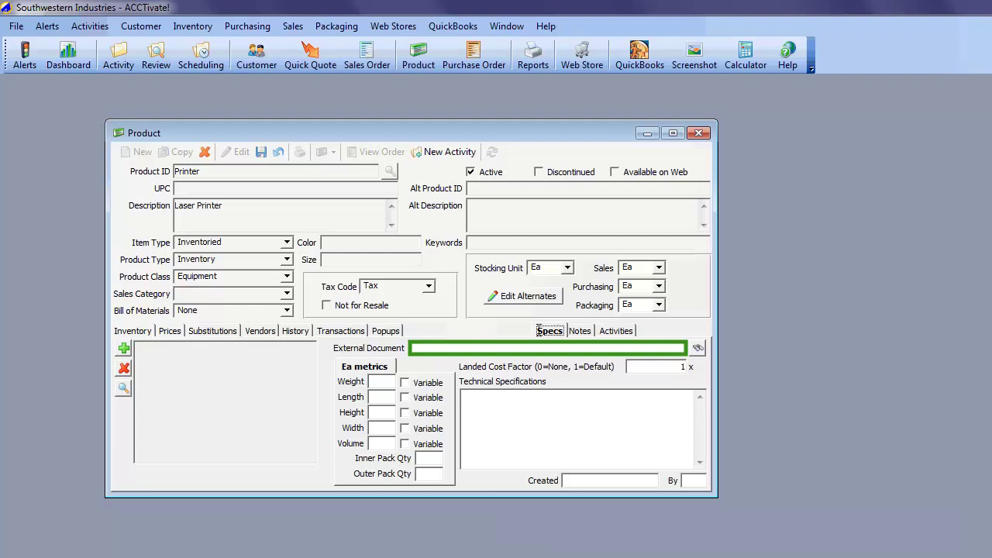
{"action": "left_click", "coordinate": [426, 349]}
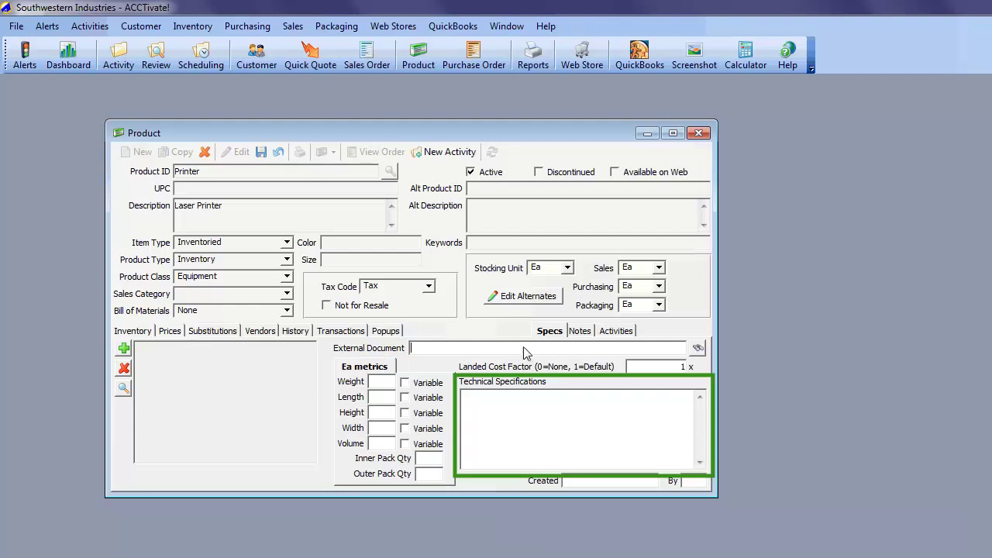
Add a note "Check stock levels" with follow-up date 09/07/13 assigned to user BH, and save the product.
{"action": "left_click", "coordinate": [580, 331]}
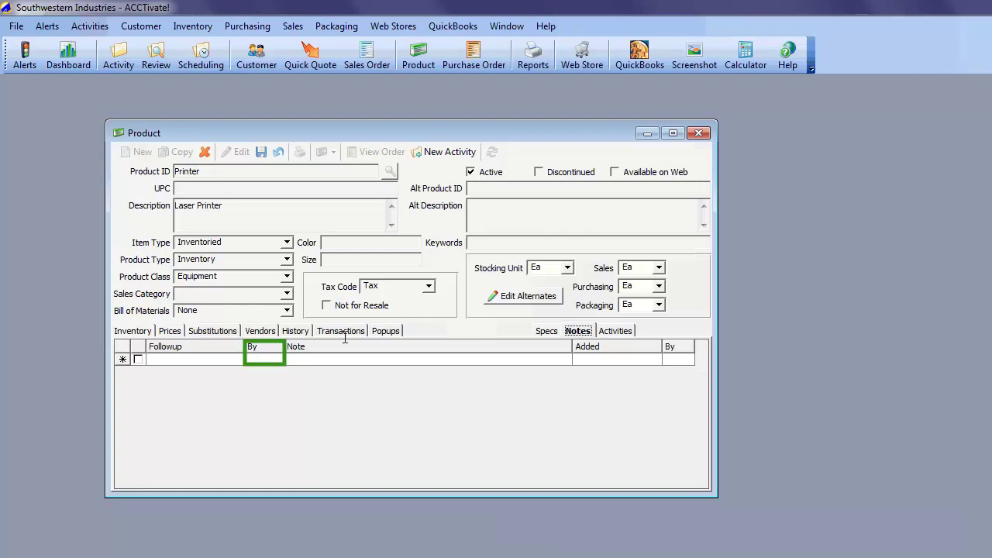
{"action": "left_click", "coordinate": [217, 359]}
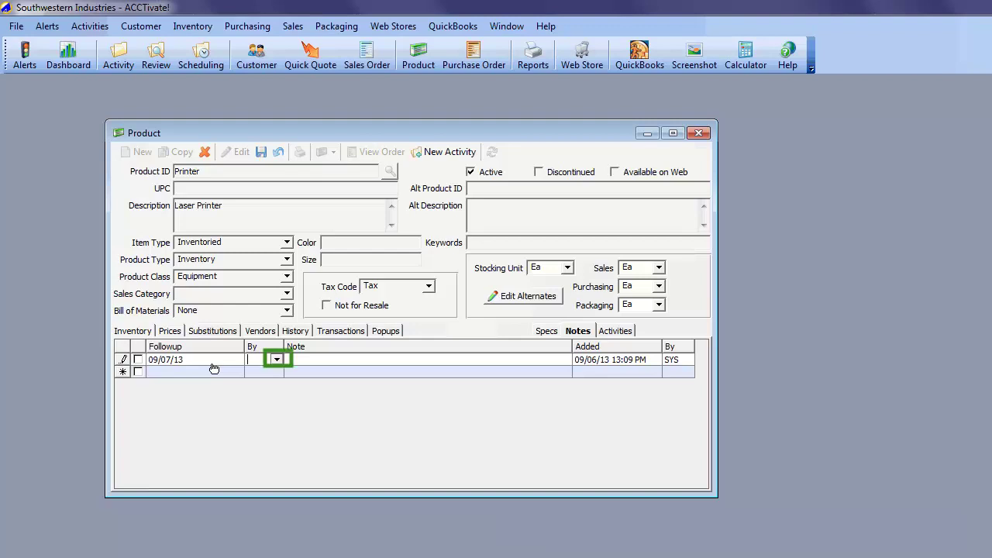
{"action": "left_click", "coordinate": [277, 360]}
{"action": "left_click", "coordinate": [273, 372]}
{"action": "left_click", "coordinate": [304, 363]}
{"action": "type", "text": "Check stock levels"}
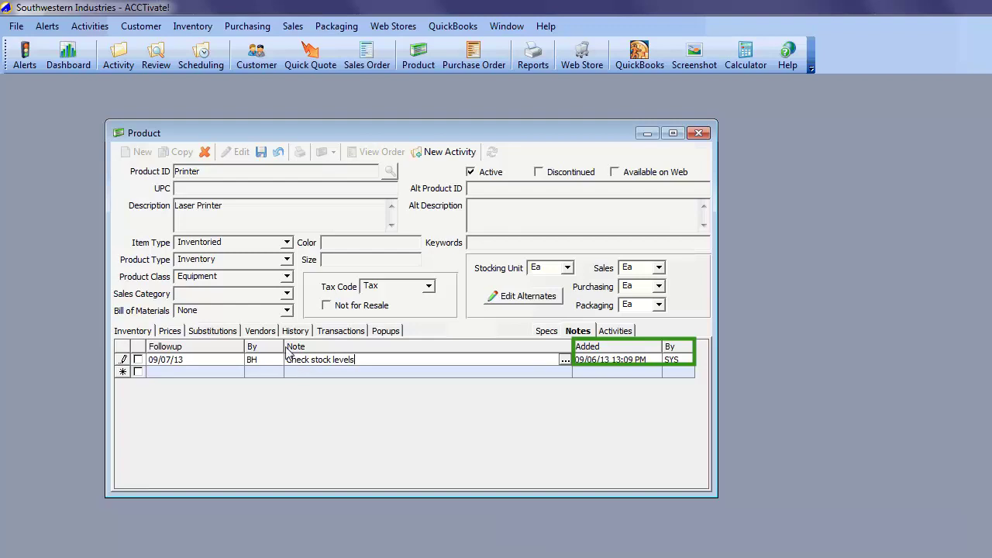
{"action": "left_click", "coordinate": [262, 154]}
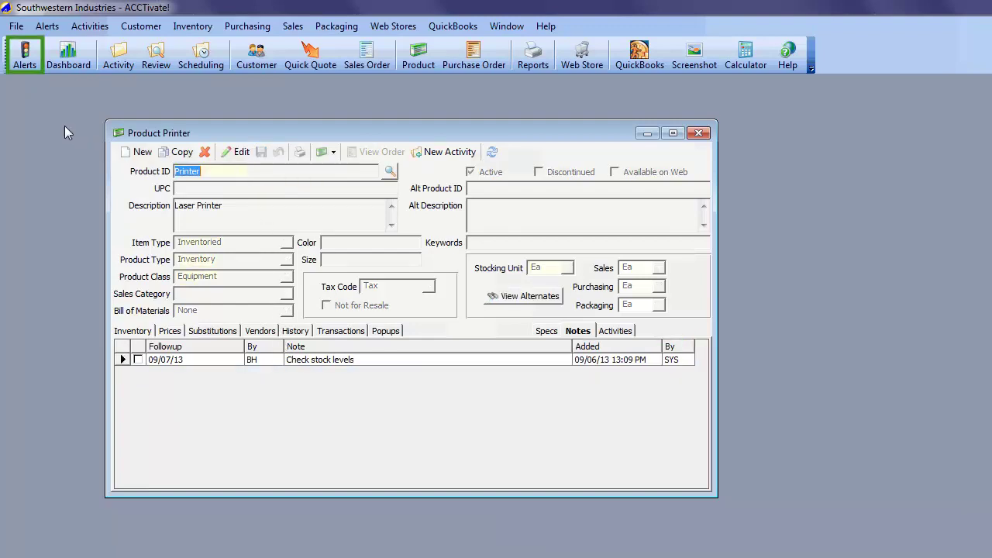
Open the business alerts and show the reminders assigned to the employee chosen for the product note's follow-up.
{"action": "left_click", "coordinate": [23, 67]}
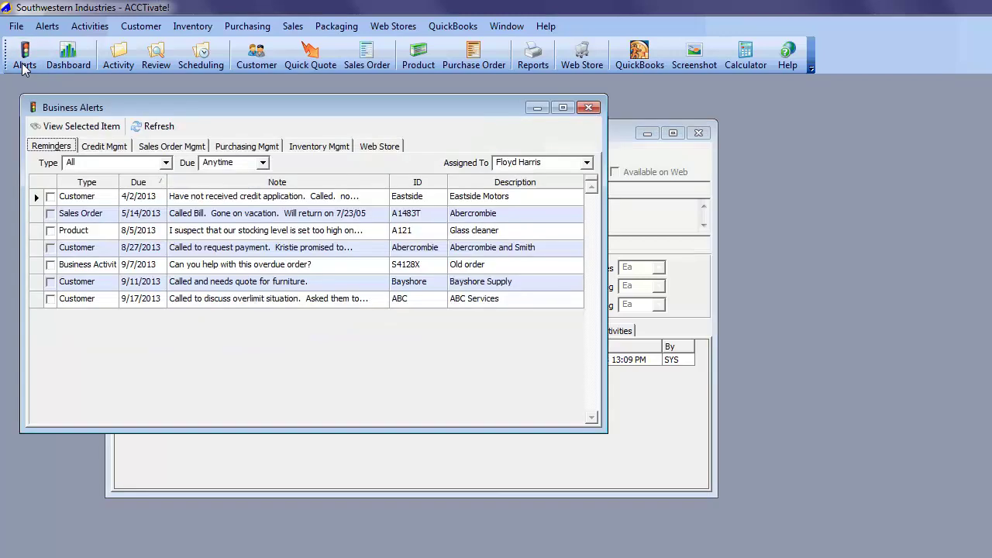
{"action": "left_click", "coordinate": [588, 164]}
{"action": "left_click", "coordinate": [557, 189]}
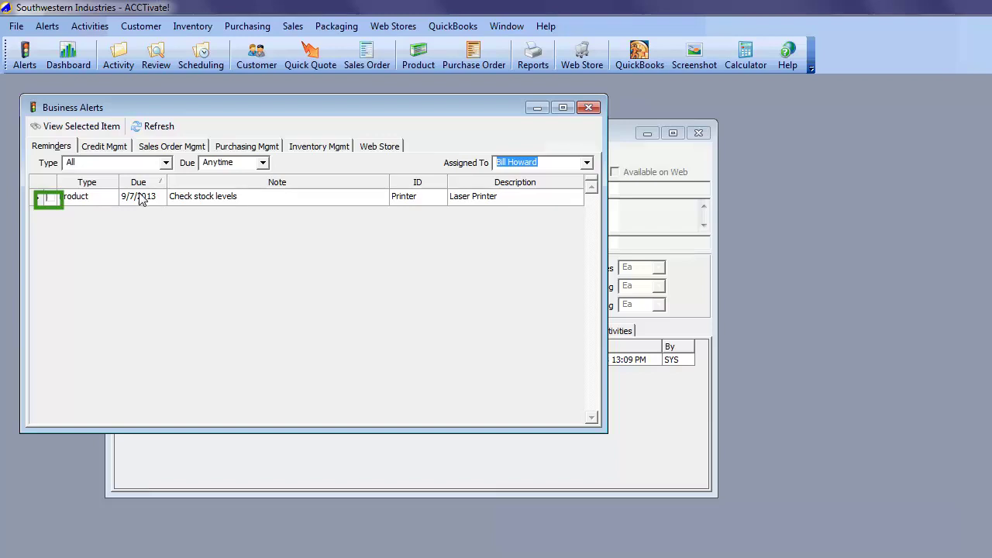
Mark the "Check stock levels" reminder as completed, refresh and close the alerts, and refresh the printer's record.
{"action": "left_click", "coordinate": [55, 199]}
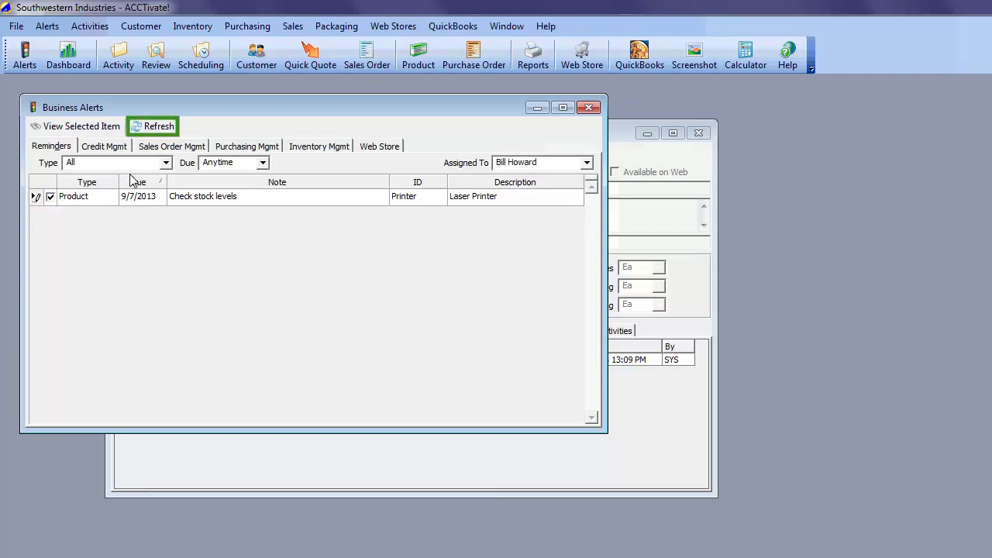
{"action": "left_click", "coordinate": [152, 128]}
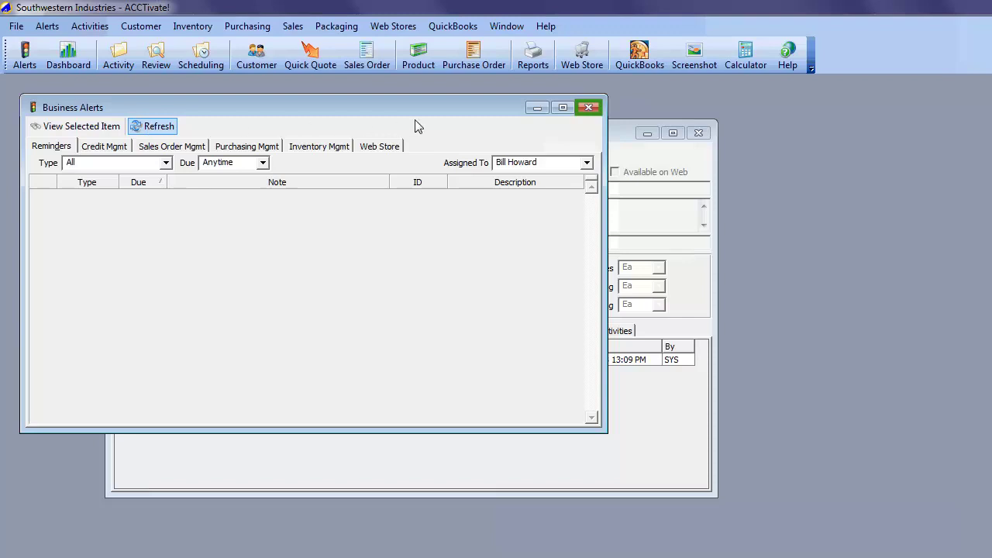
{"action": "left_click", "coordinate": [589, 107]}
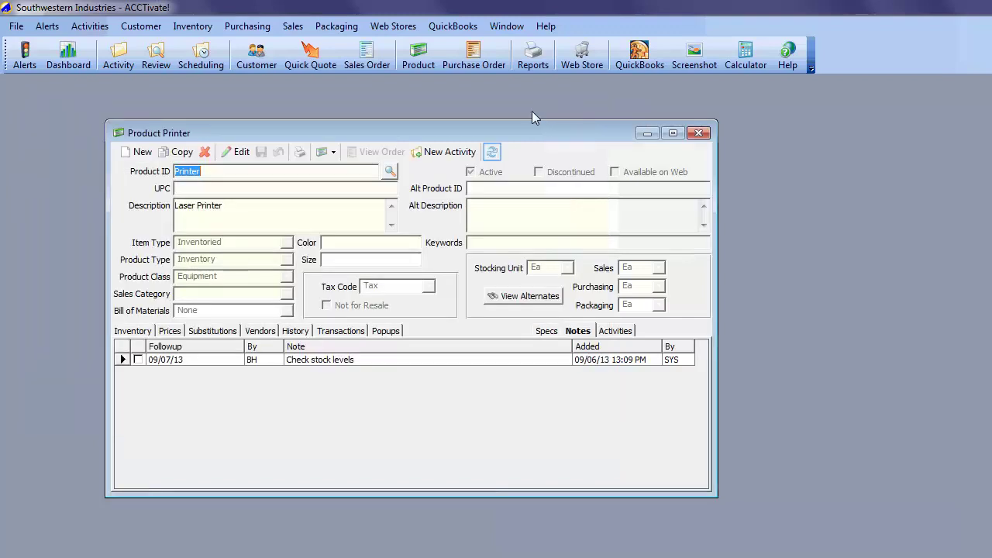
{"action": "left_click", "coordinate": [495, 154]}
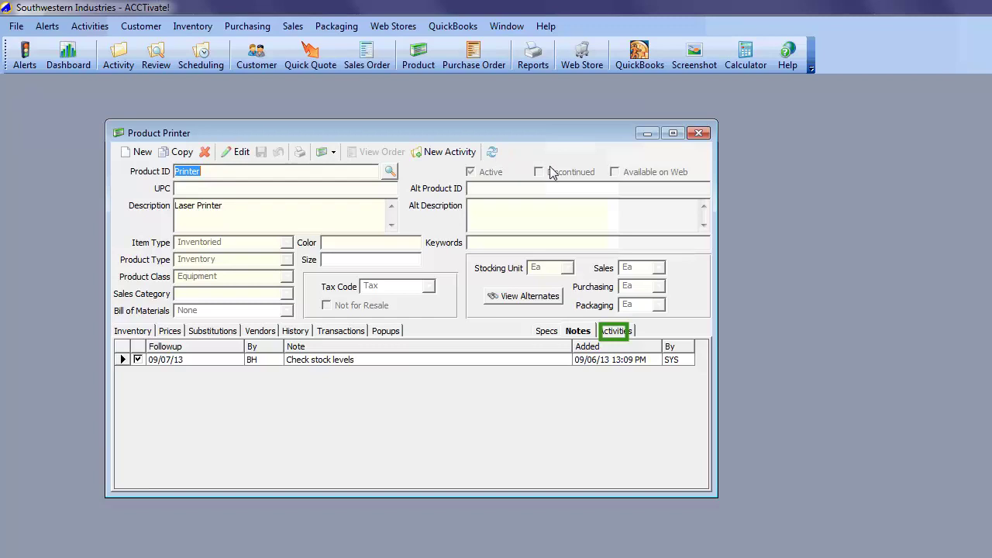
Check the printer's activities, set its alternate product ID to Laser Printer and alternate description to Laser printer HP100, and save.
{"action": "left_click", "coordinate": [614, 332]}
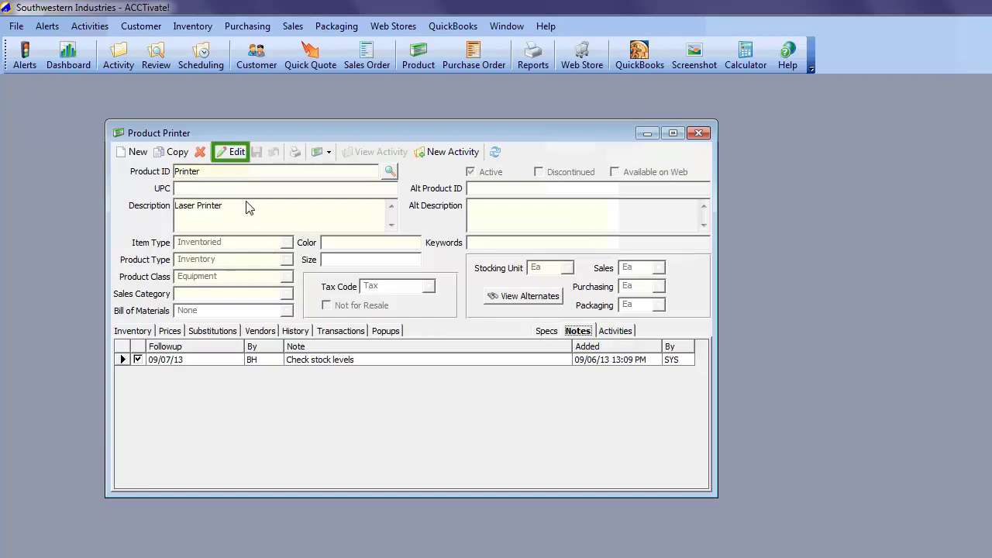
{"action": "left_click", "coordinate": [235, 151]}
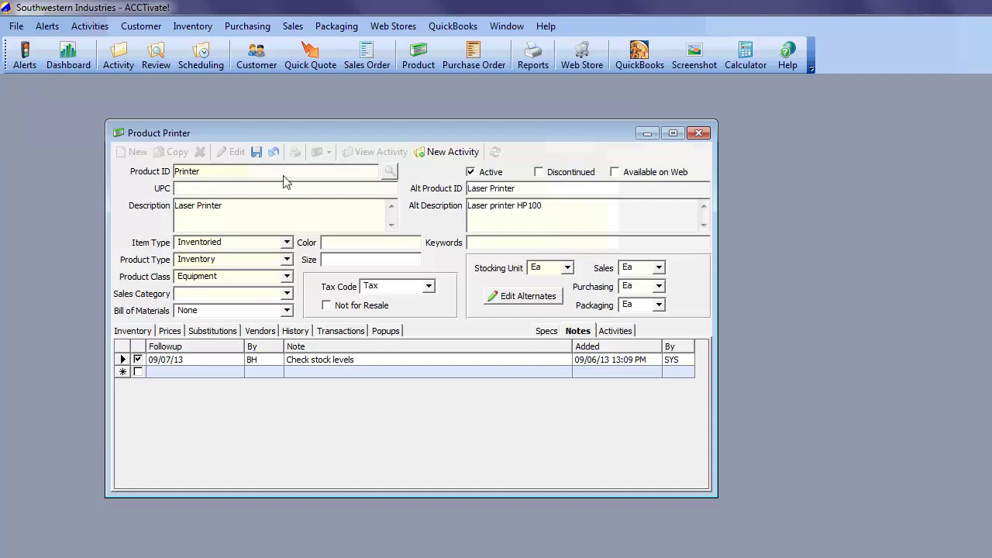
{"action": "left_click", "coordinate": [256, 153]}
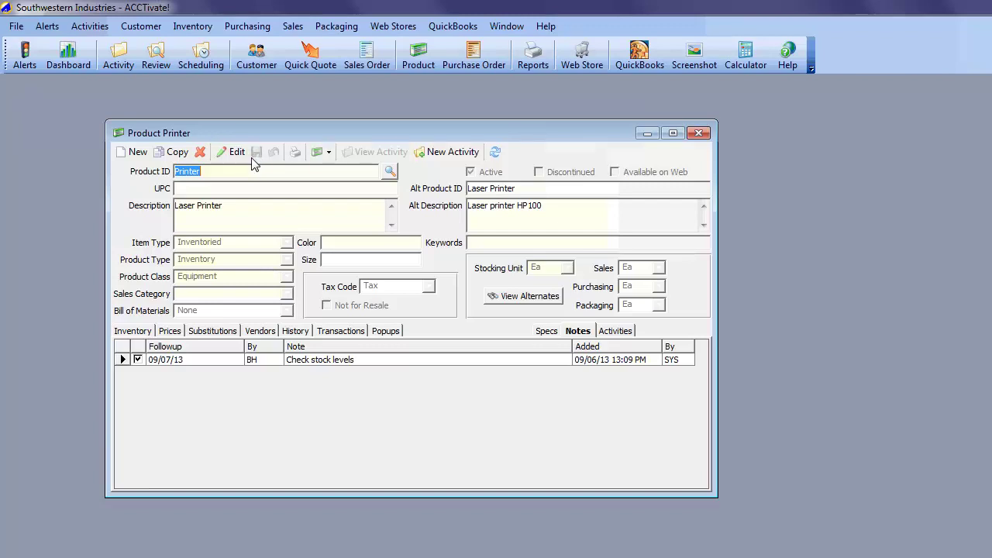
Edit the printer to add the keywords "Printer, ink, paper" and save the product.
{"action": "left_click", "coordinate": [240, 159]}
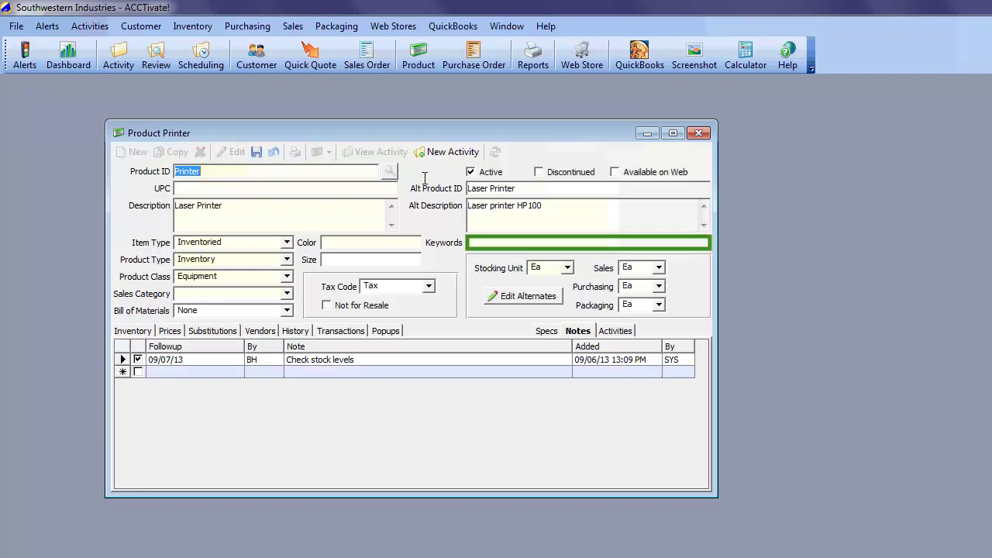
{"action": "left_click", "coordinate": [487, 243]}
{"action": "type", "text": "Printer, ink, paper"}
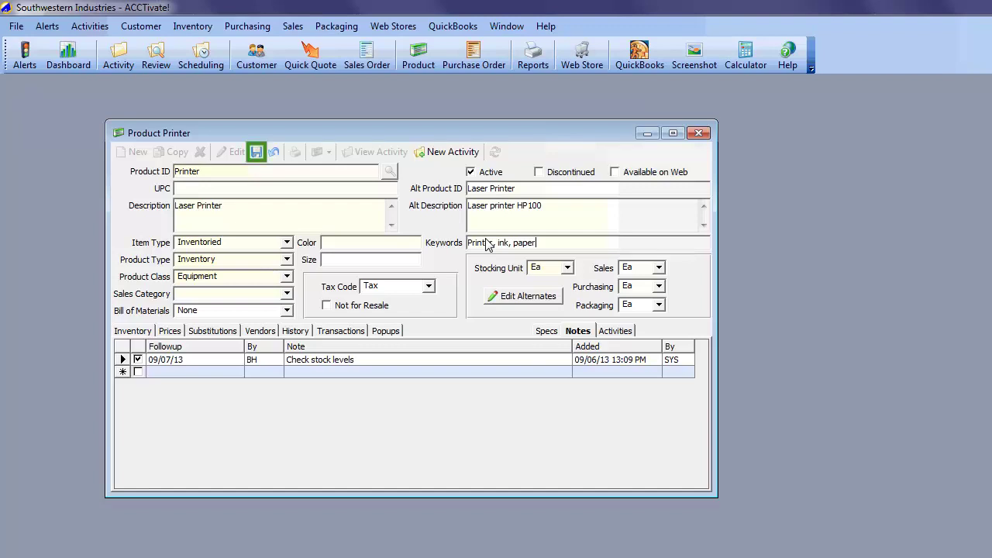
{"action": "left_click", "coordinate": [257, 152]}
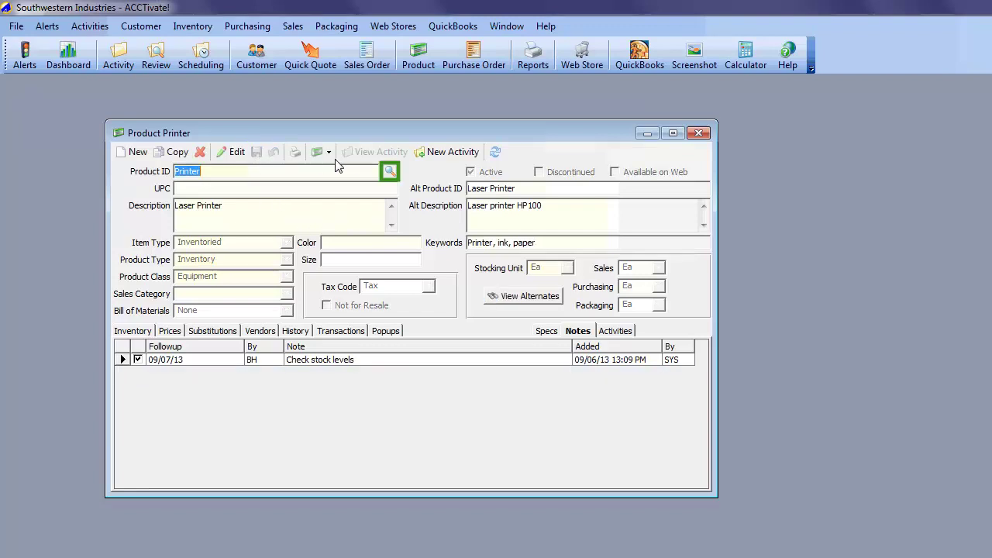
Find the product whose keywords contain "printer" and open its record.
{"action": "left_click", "coordinate": [390, 173]}
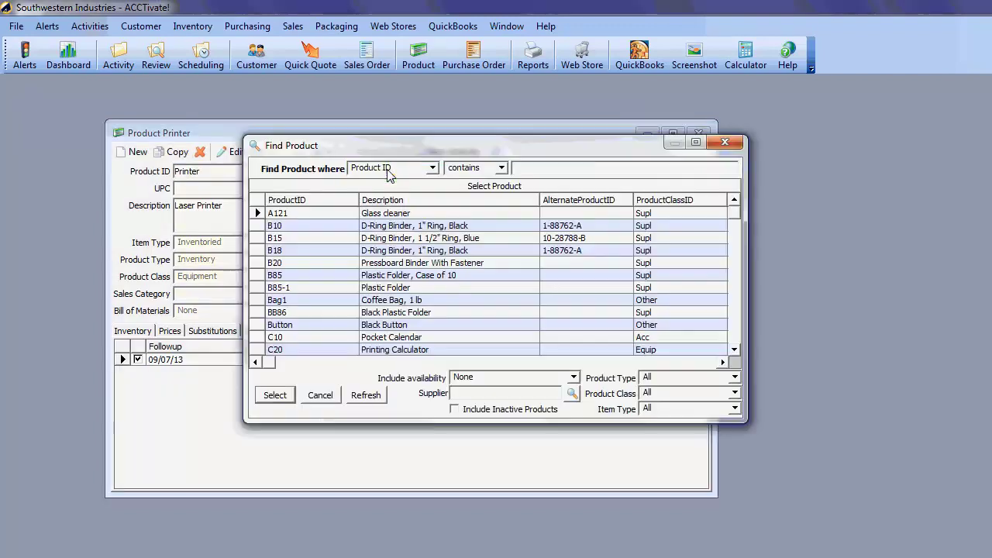
{"action": "left_click", "coordinate": [434, 169]}
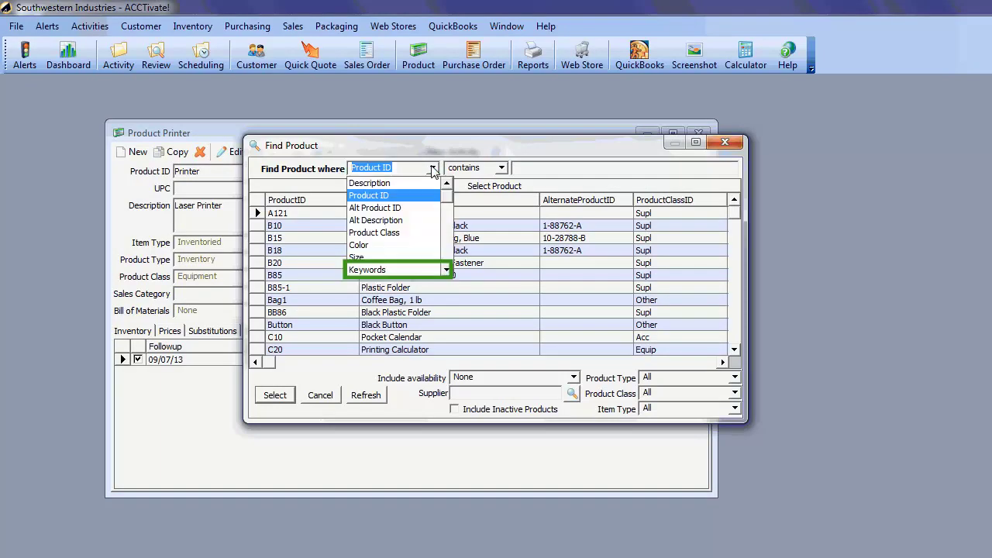
{"action": "left_click", "coordinate": [376, 270]}
{"action": "type", "text": "printer"}
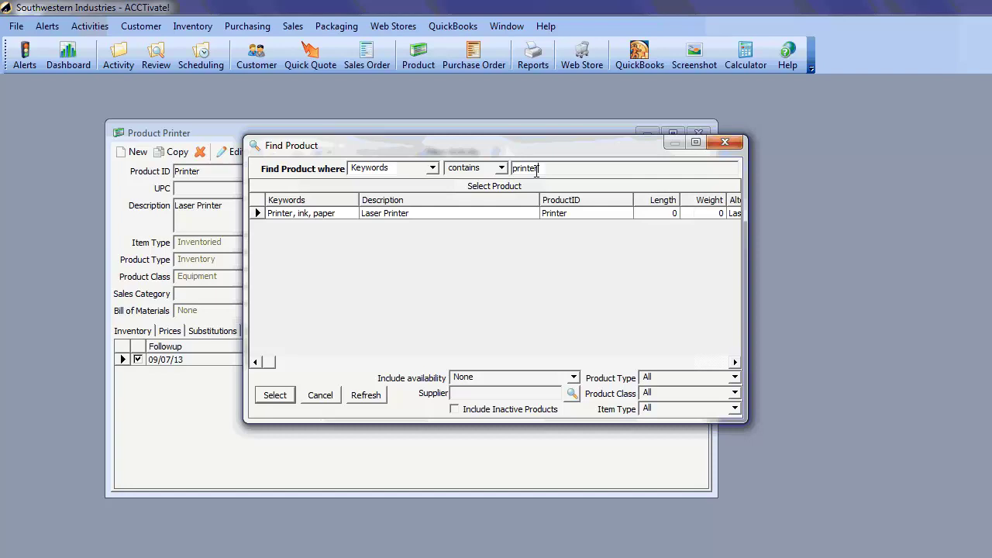
{"action": "key", "text": "Return"}
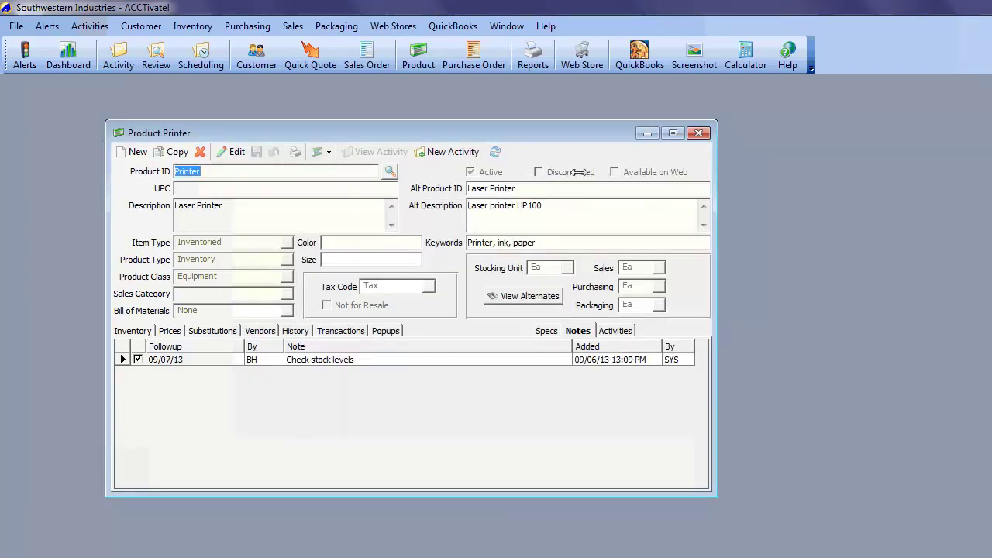